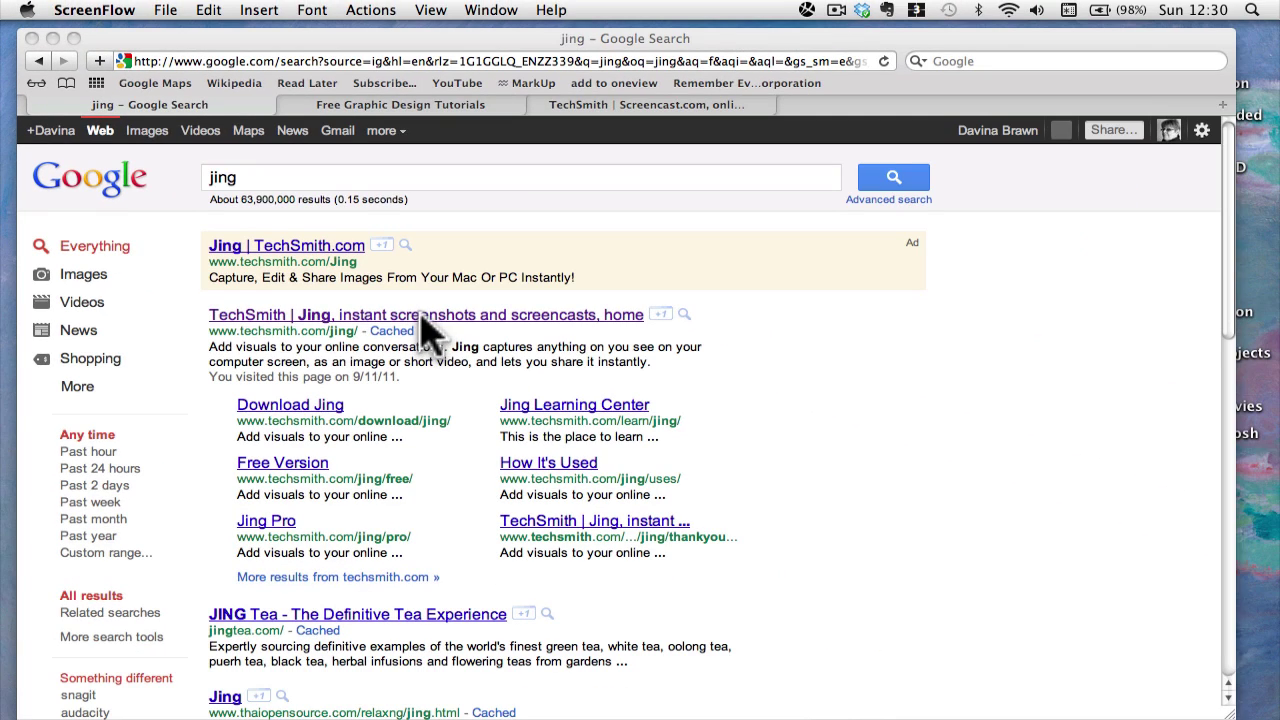
# Open TechSmith's Jing home page from the Google search results
pyautogui.click(352, 340)
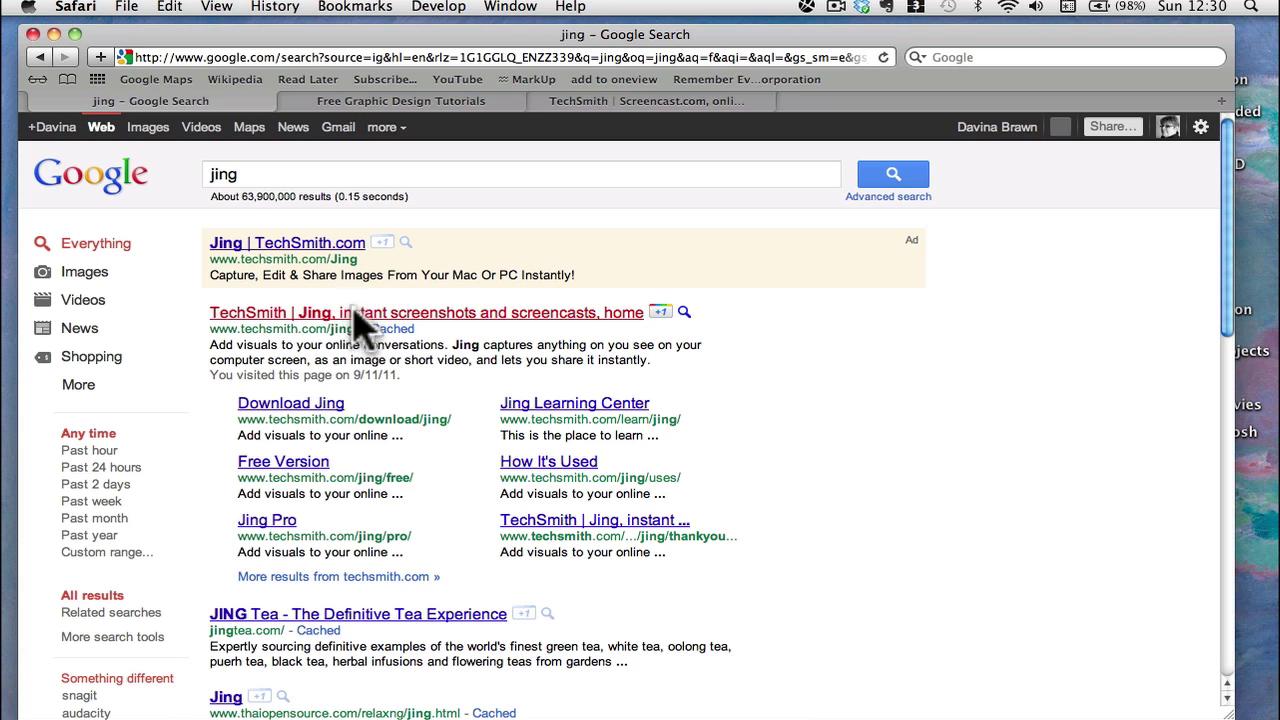
pyautogui.click(353, 312)
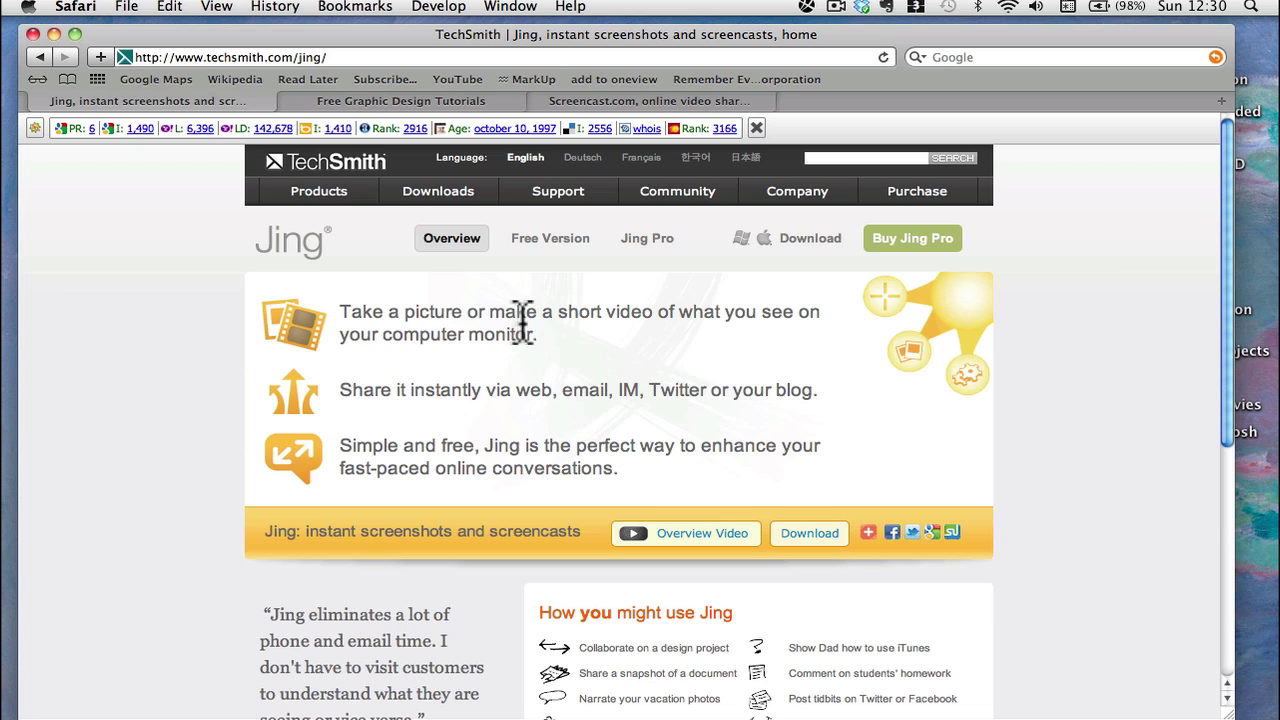
# Go to the Free Graphic Design Tutorials Facebook page and set Jing's capture hotkey to ⌘J in its preferences
pyautogui.click(400, 101)
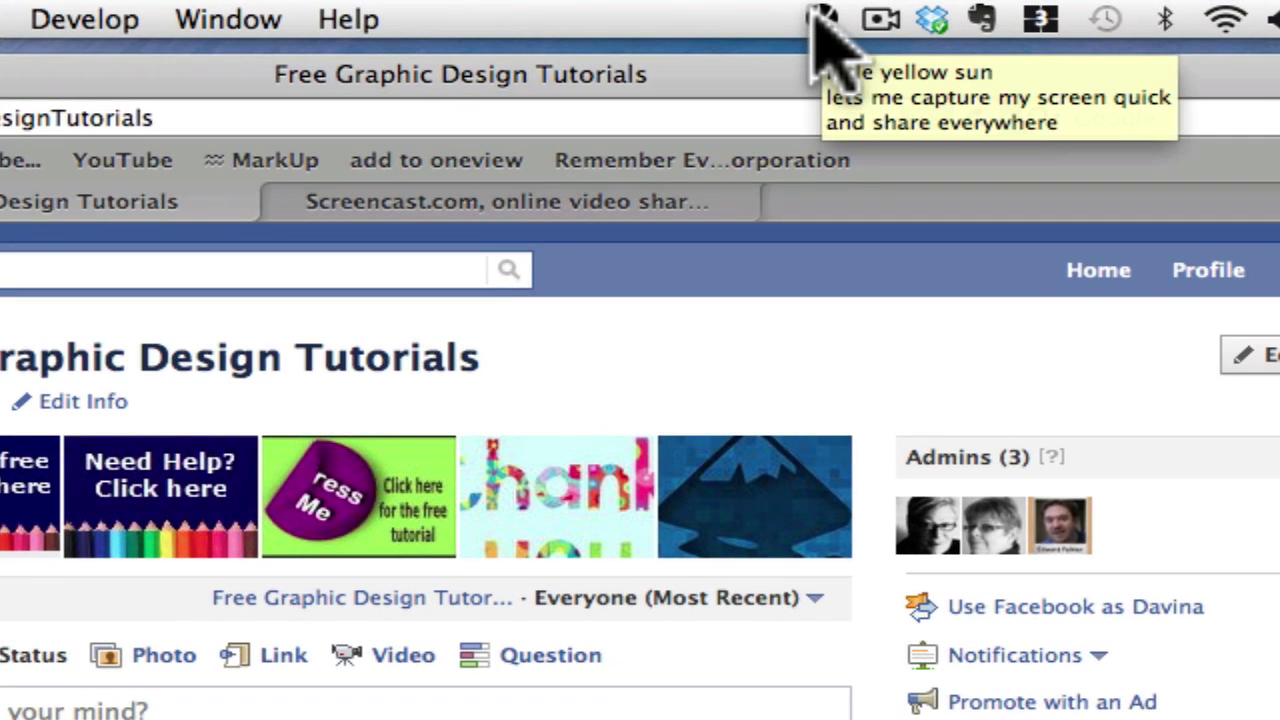
pyautogui.click(820, 20)
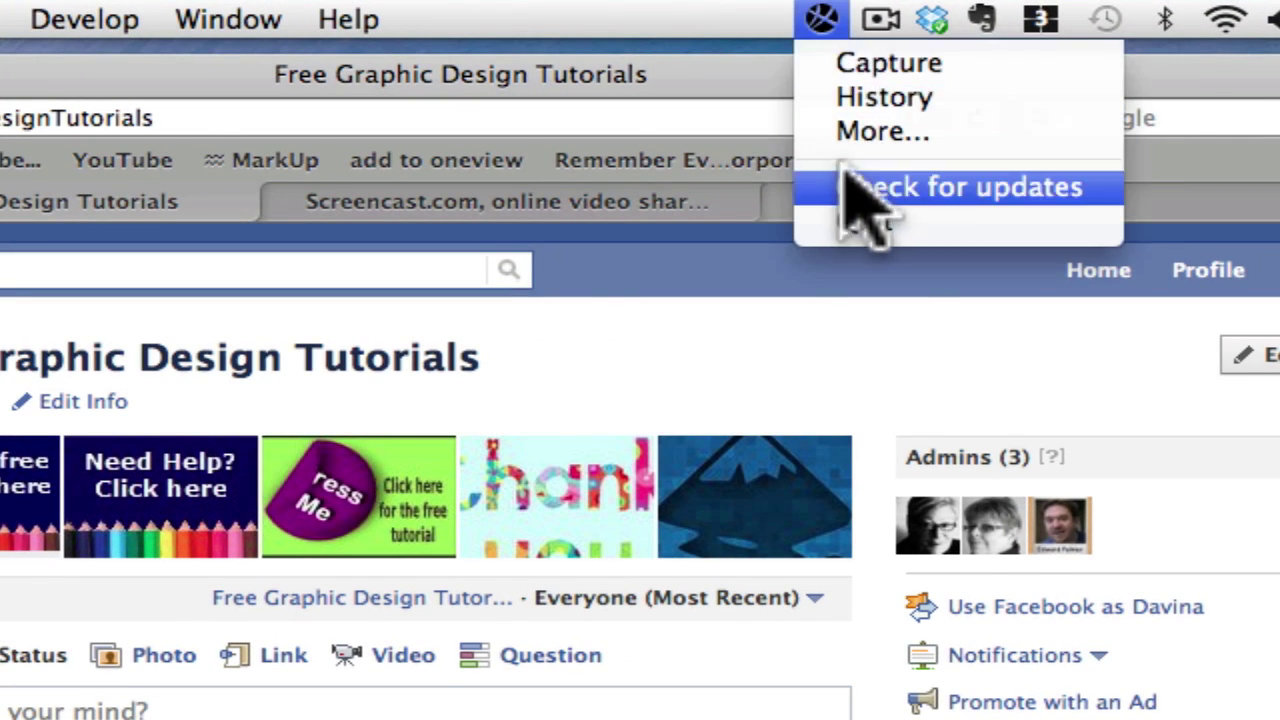
pyautogui.click(846, 187)
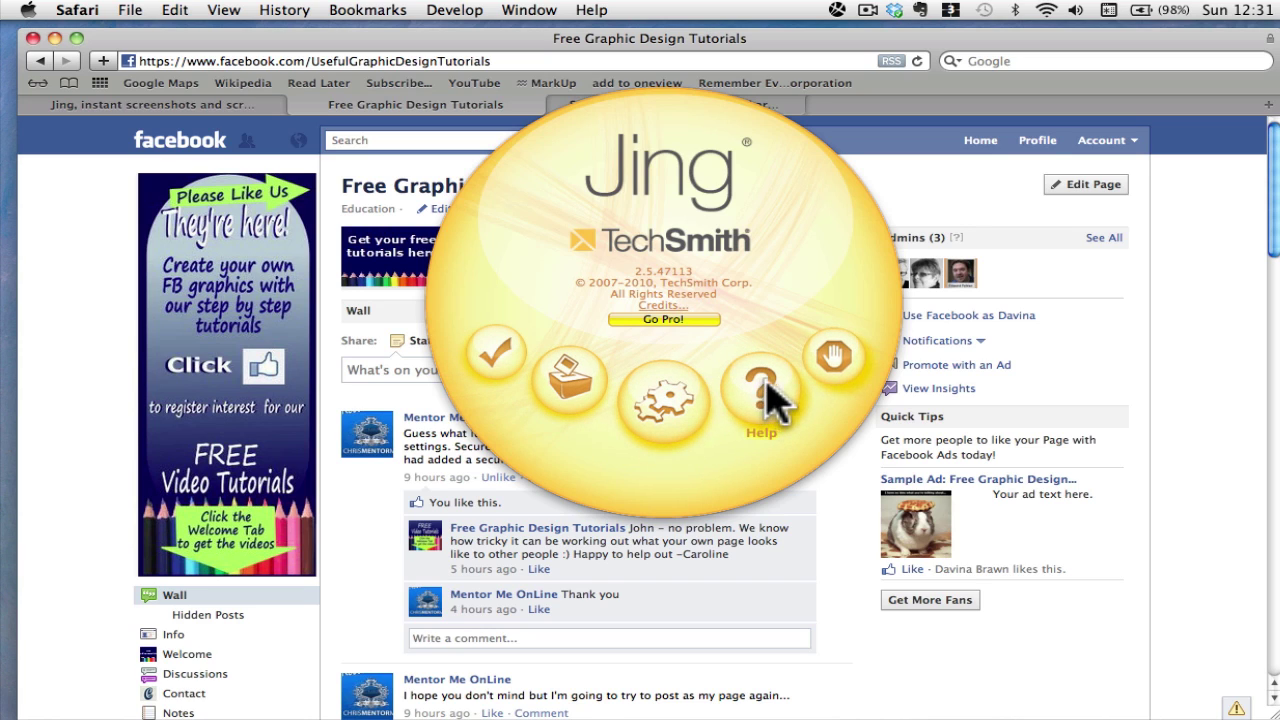
pyautogui.click(664, 410)
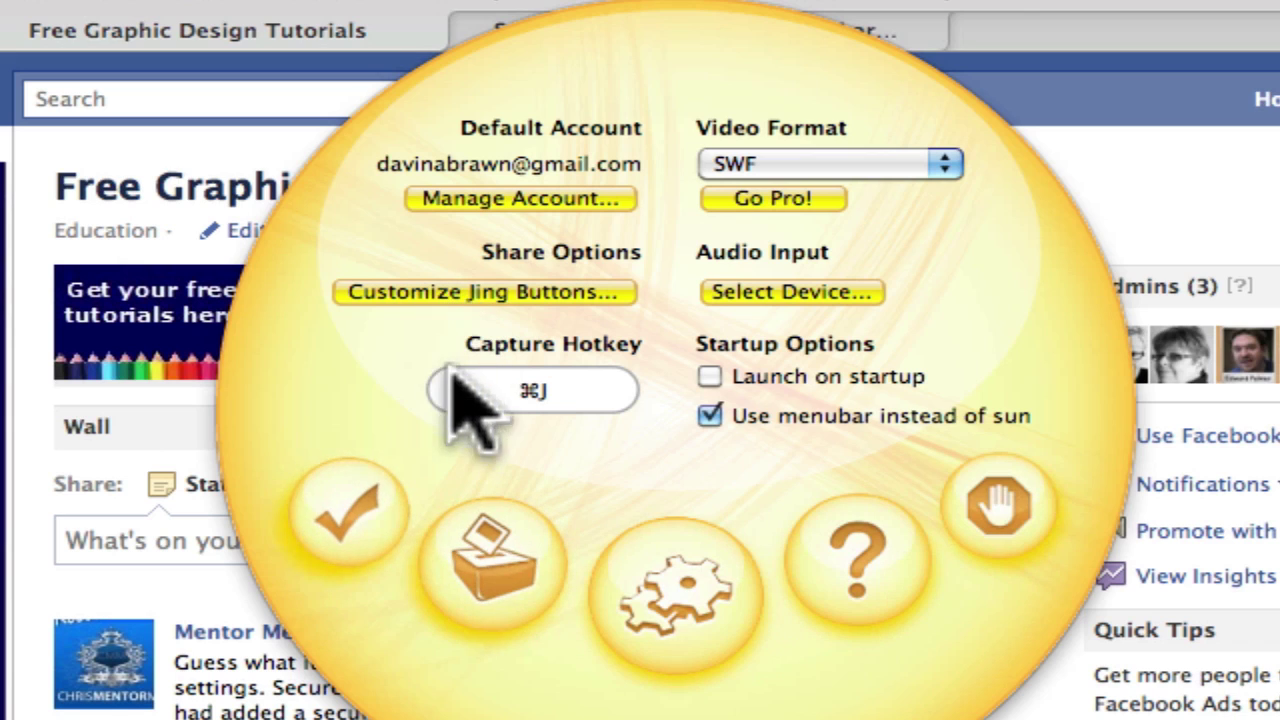
pyautogui.click(550, 392)
pyautogui.press('super+j')
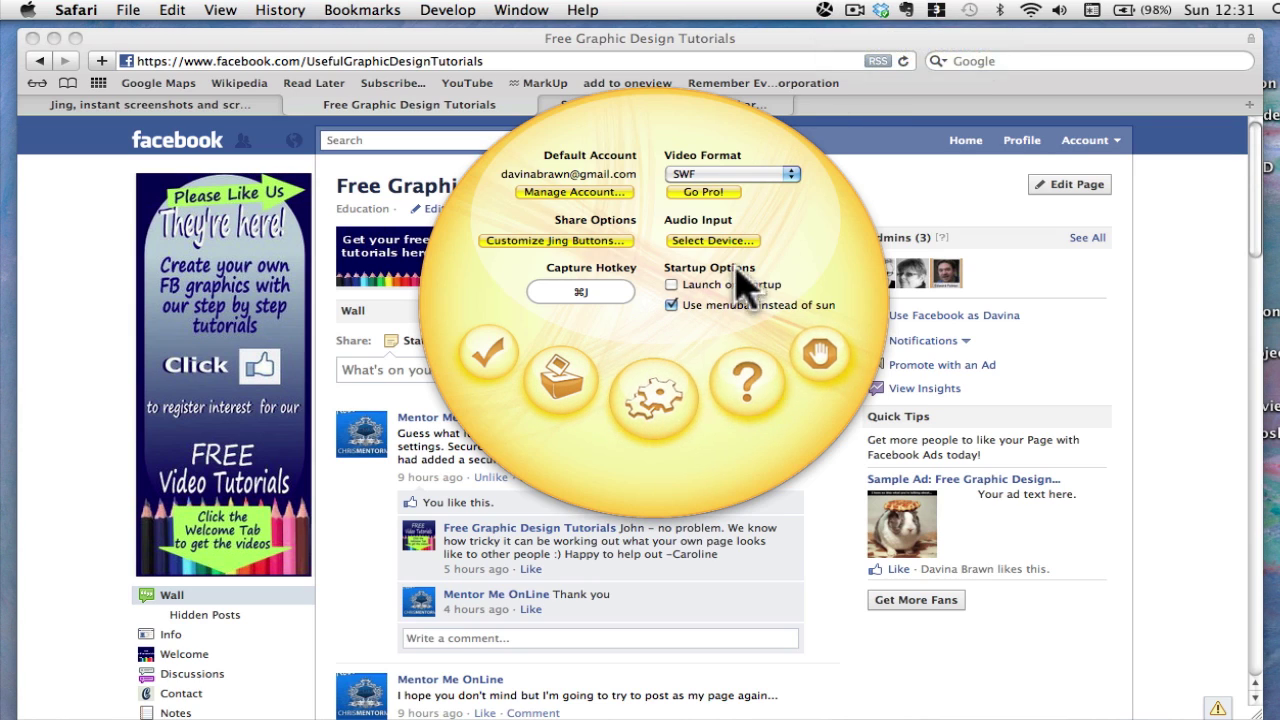
pyautogui.click(484, 356)
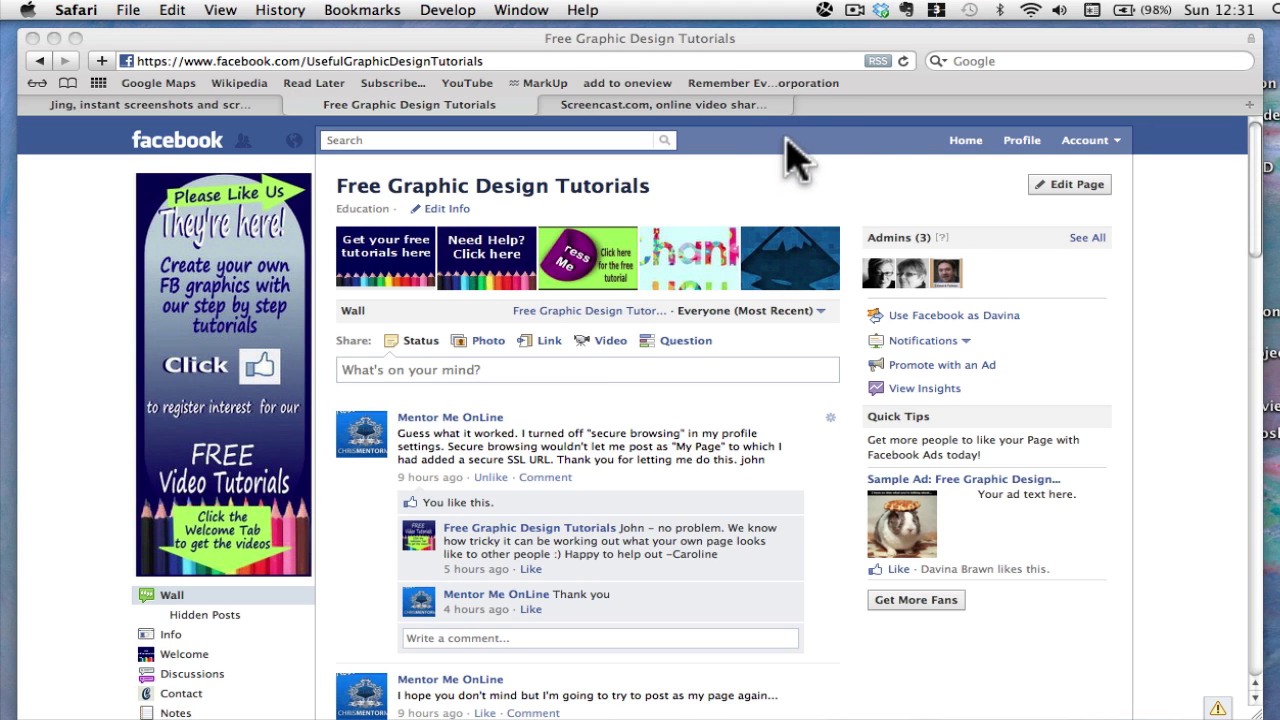
pyautogui.moveTo(876, 35); pyautogui.dragTo(903, 41)
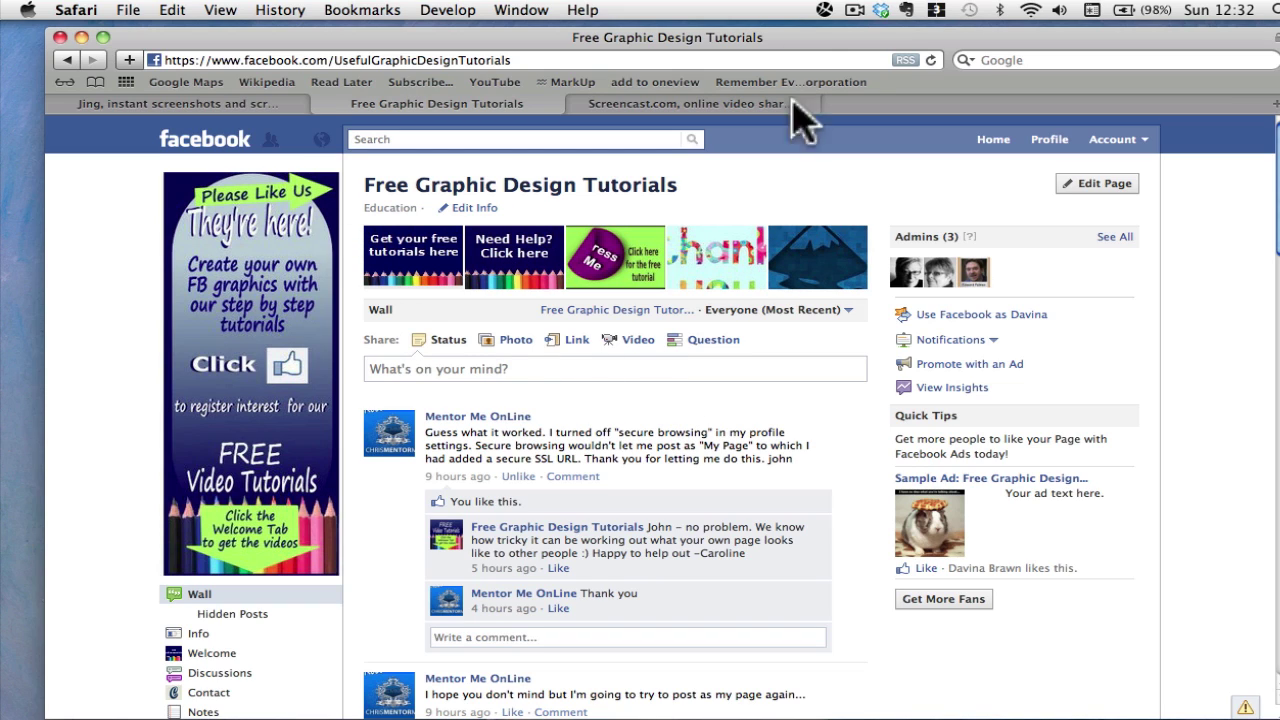
pyautogui.click(823, 12)
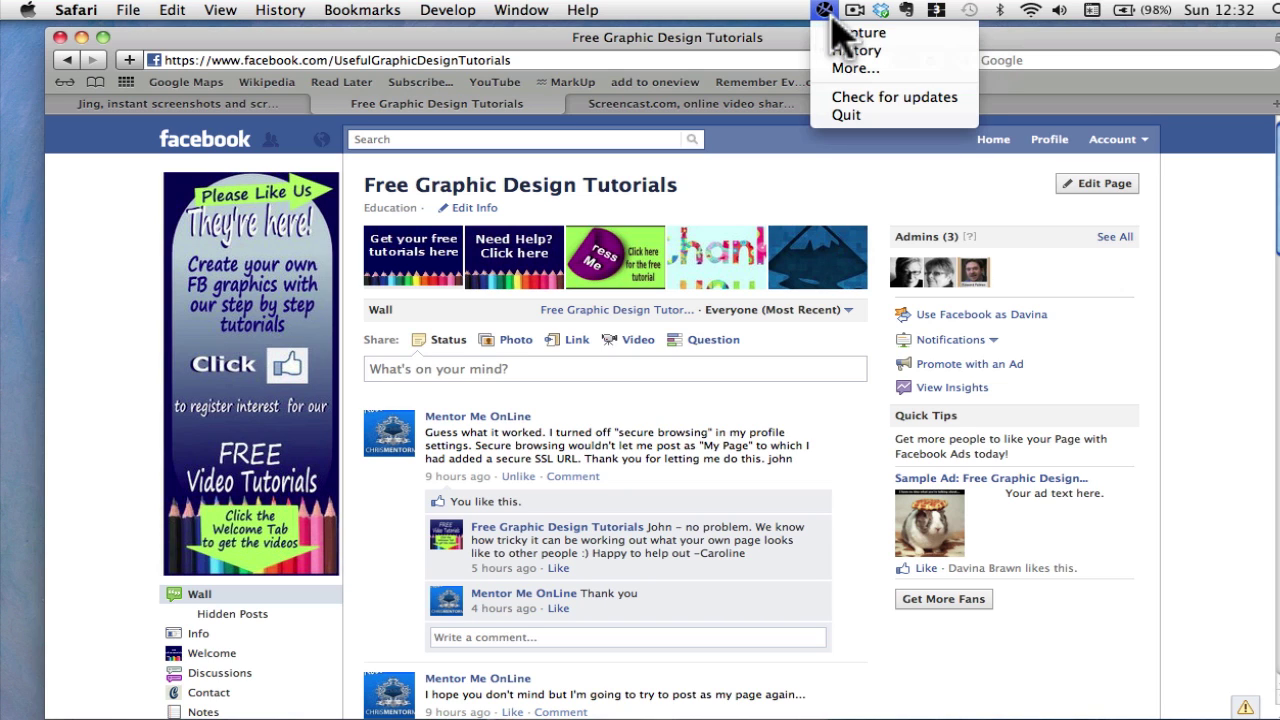
pyautogui.click(846, 35)
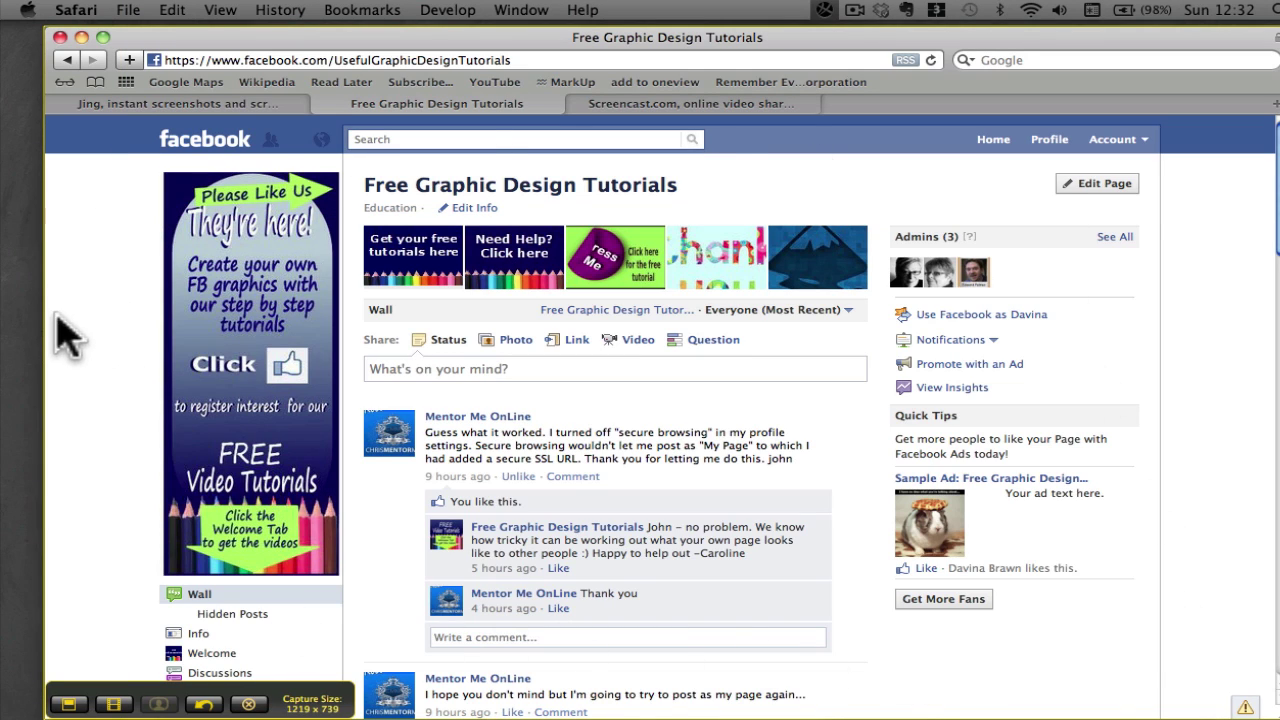
pyautogui.moveTo(43, 315); pyautogui.dragTo(133, 340)
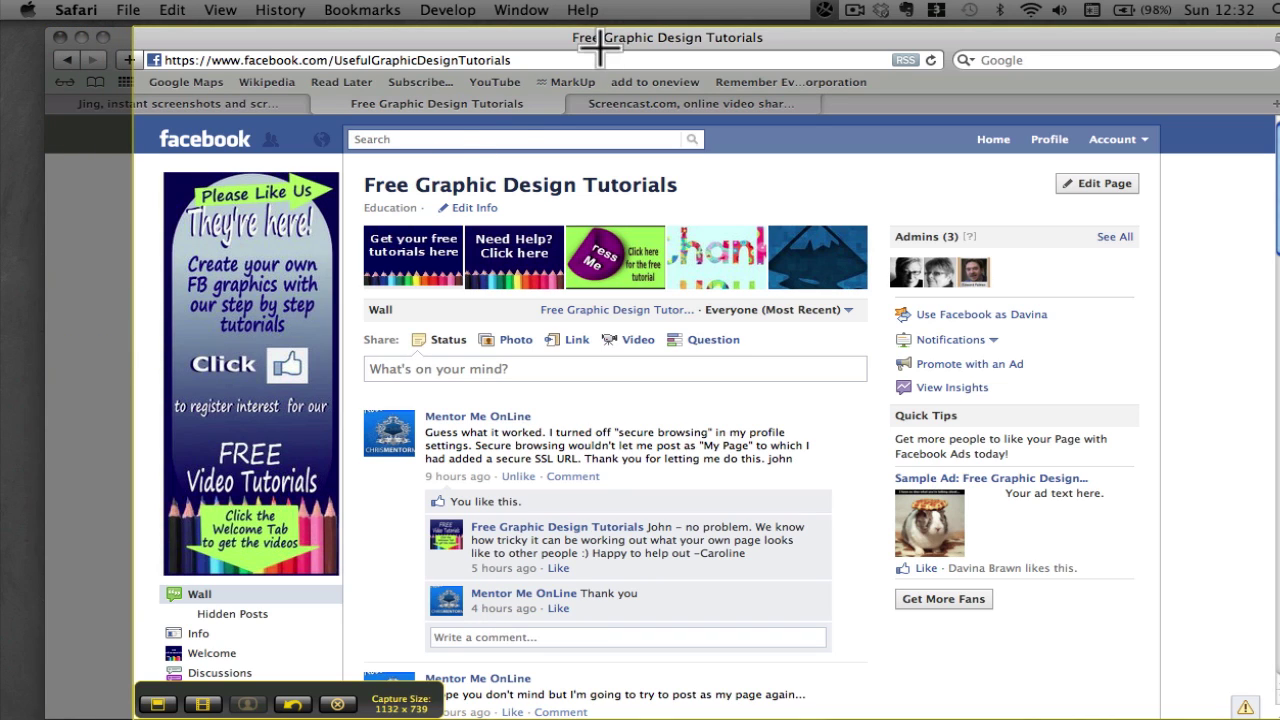
pyautogui.moveTo(563, 28); pyautogui.dragTo(563, 126)
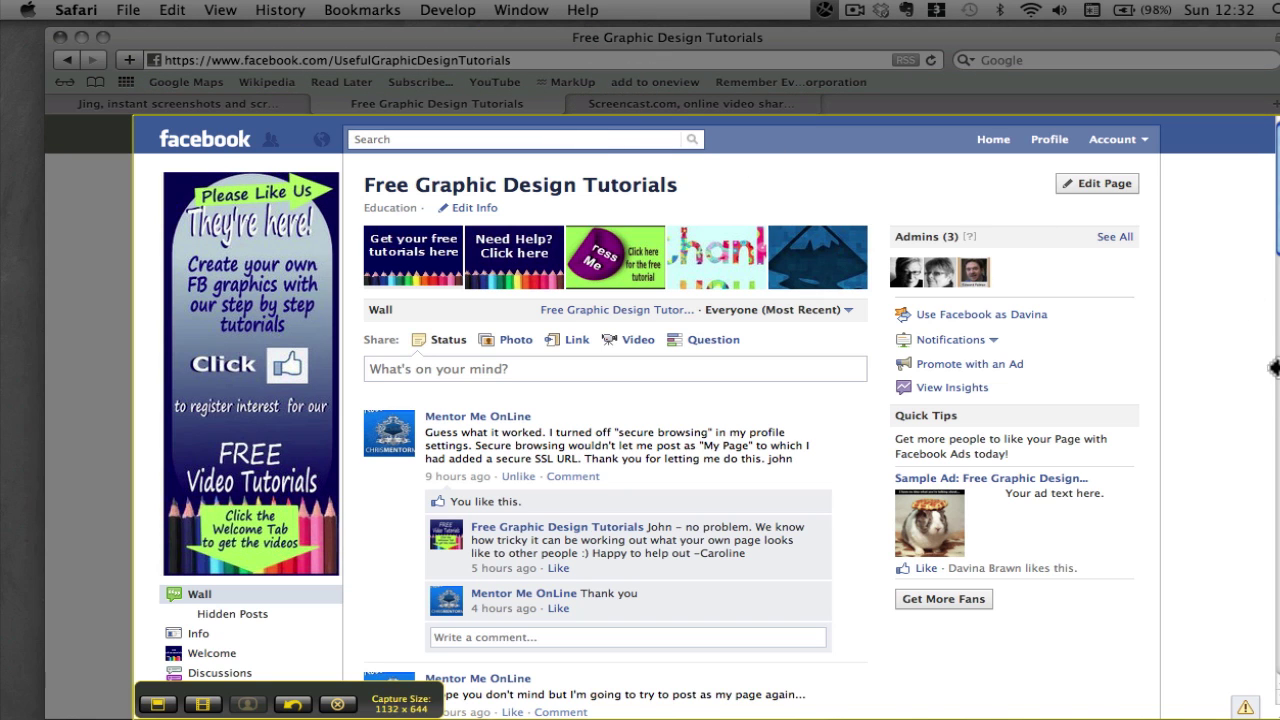
pyautogui.moveTo(1272, 367); pyautogui.dragTo(1210, 360)
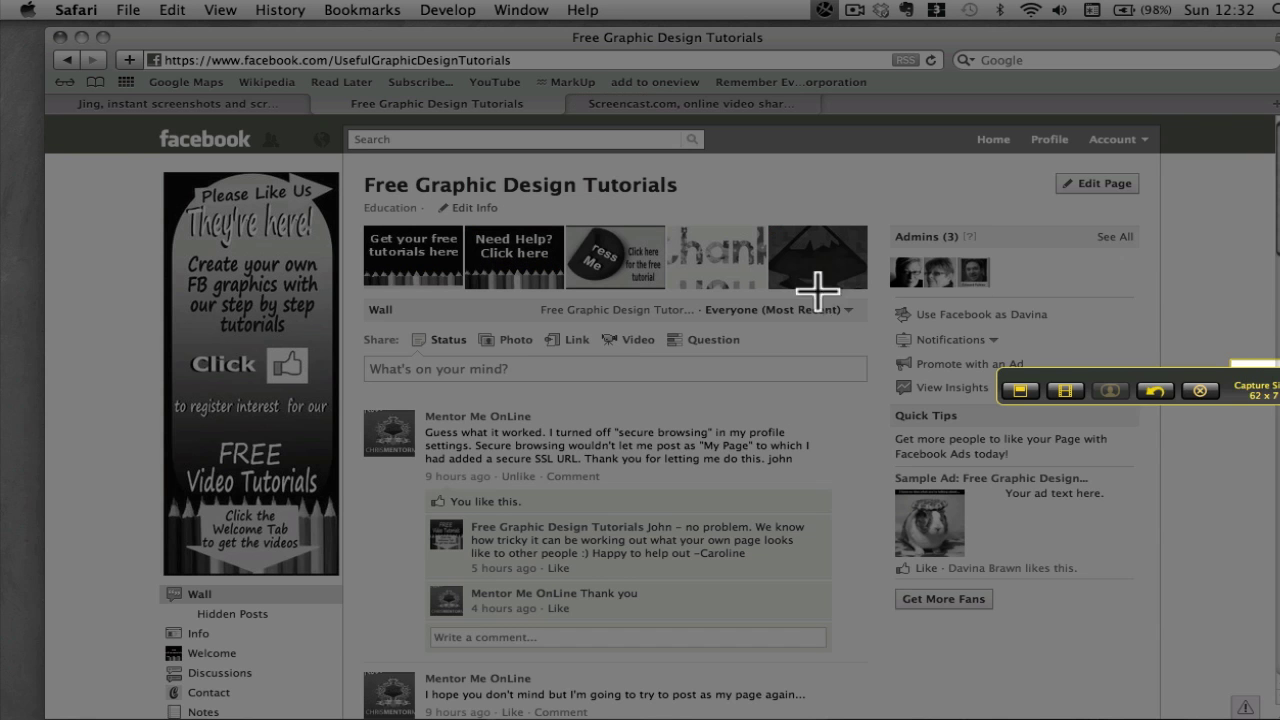
pyautogui.click(1176, 392)
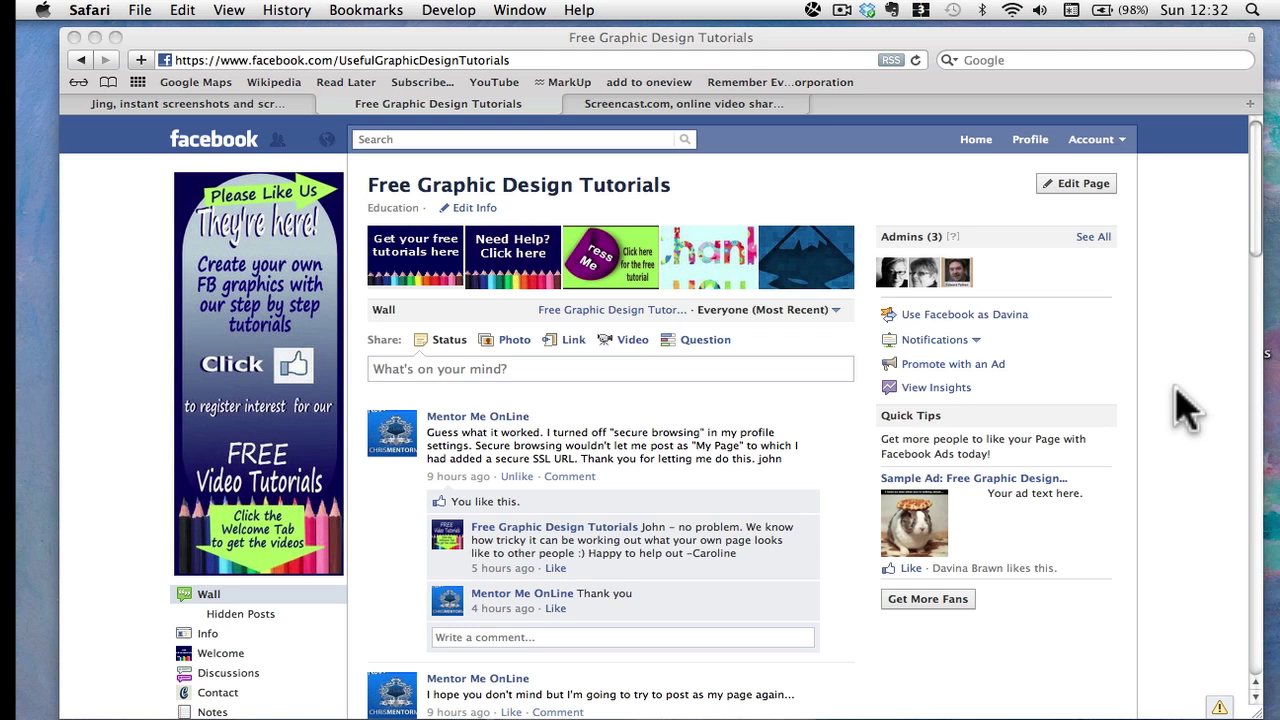
# Capture the upper part of the Facebook page with Jing as an image, about 1008 x 361 pixels, leaving out the browser's address bar
pyautogui.click(812, 11)
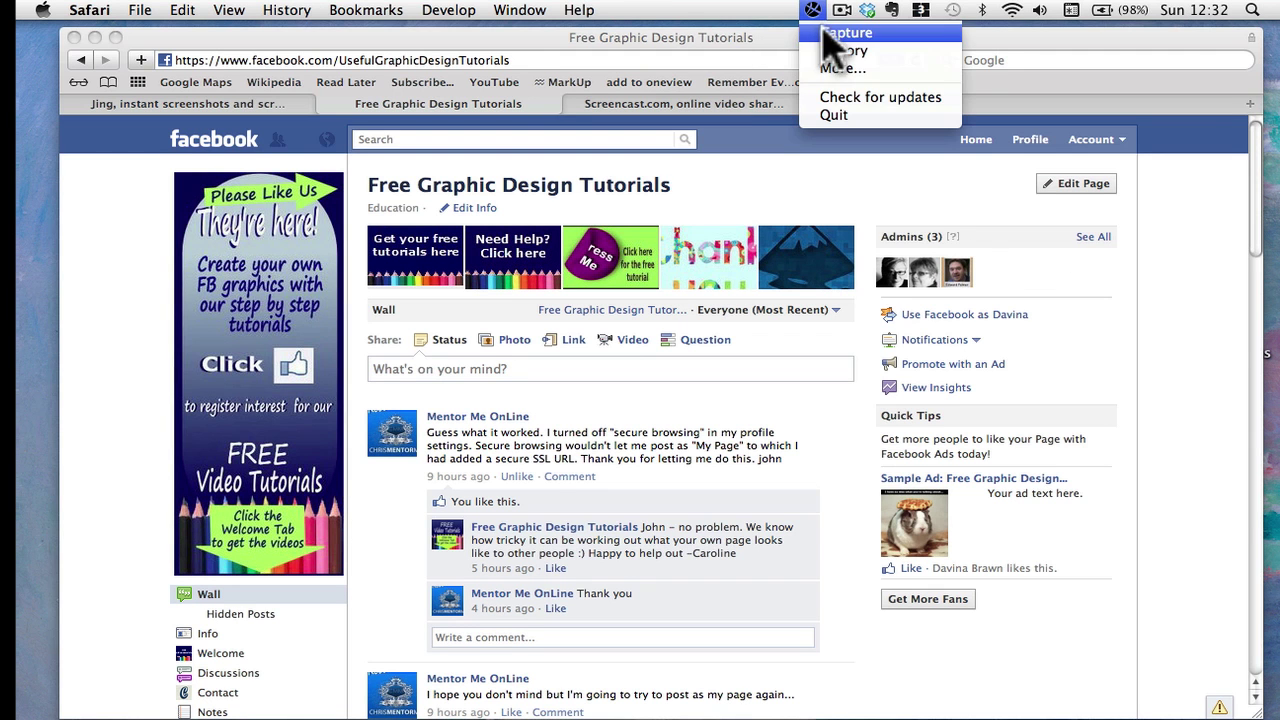
pyautogui.click(842, 33)
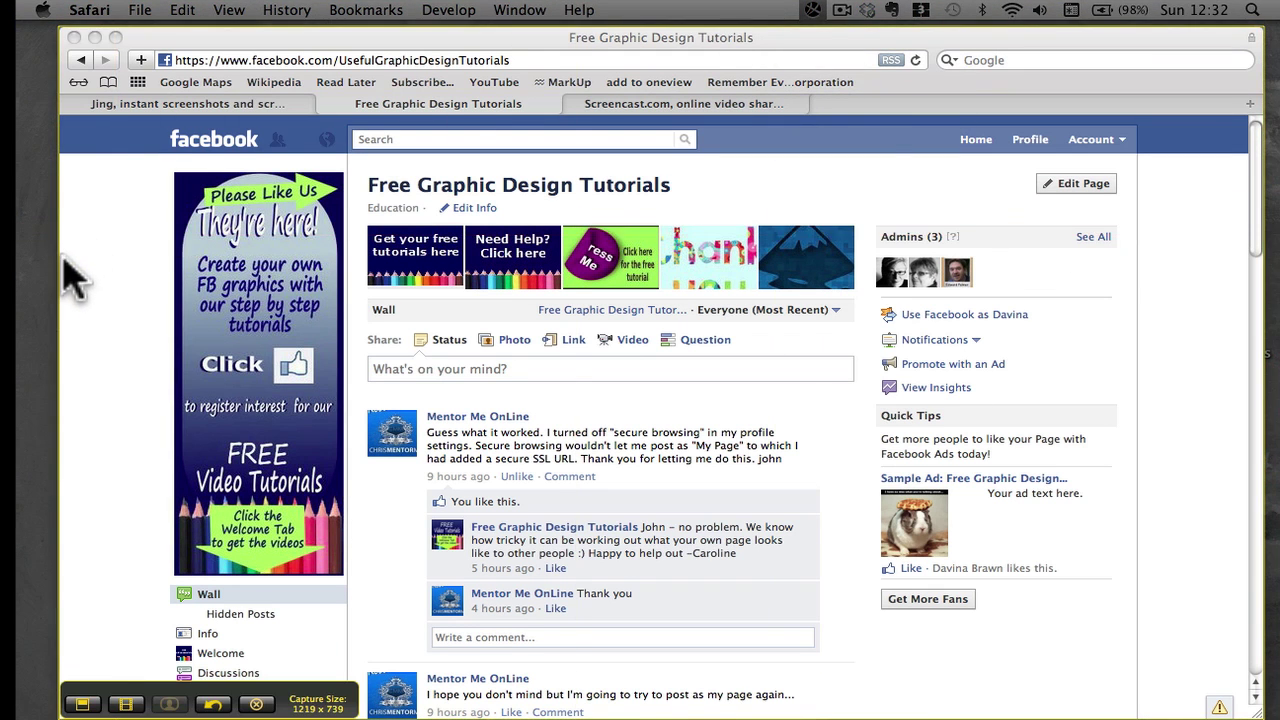
pyautogui.moveTo(57, 257); pyautogui.dragTo(149, 249)
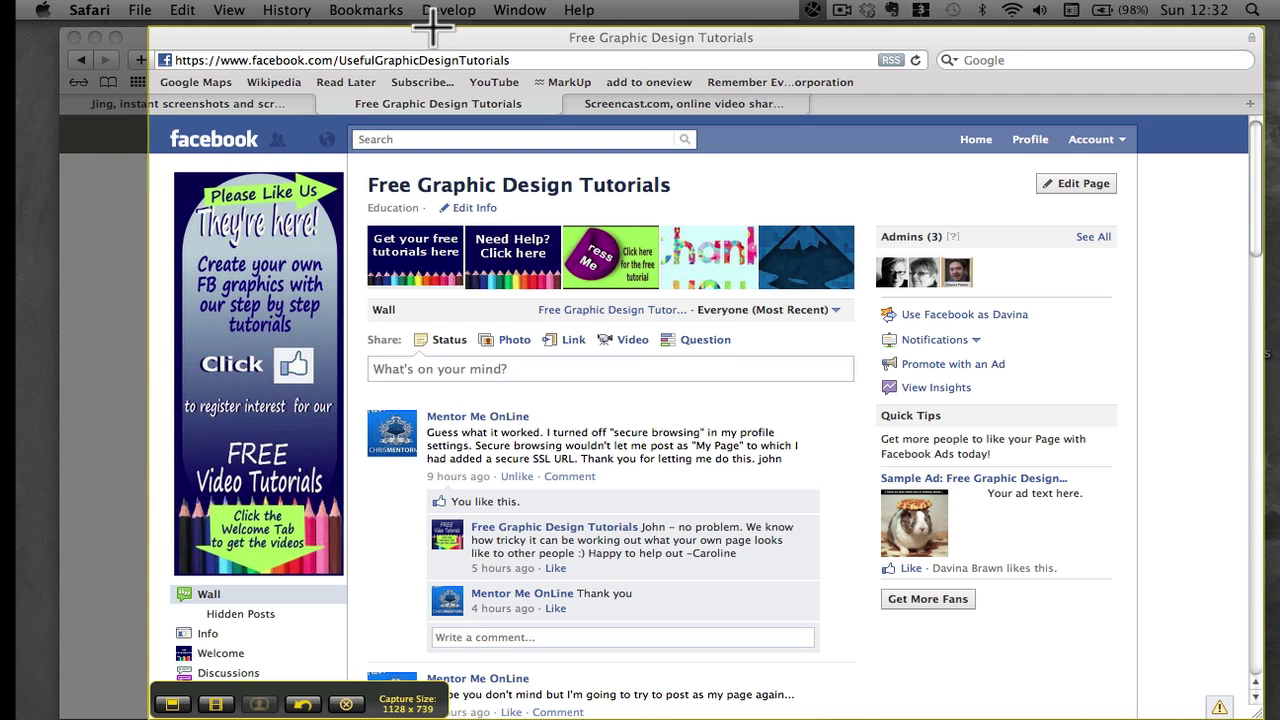
pyautogui.moveTo(430, 27); pyautogui.dragTo(433, 117)
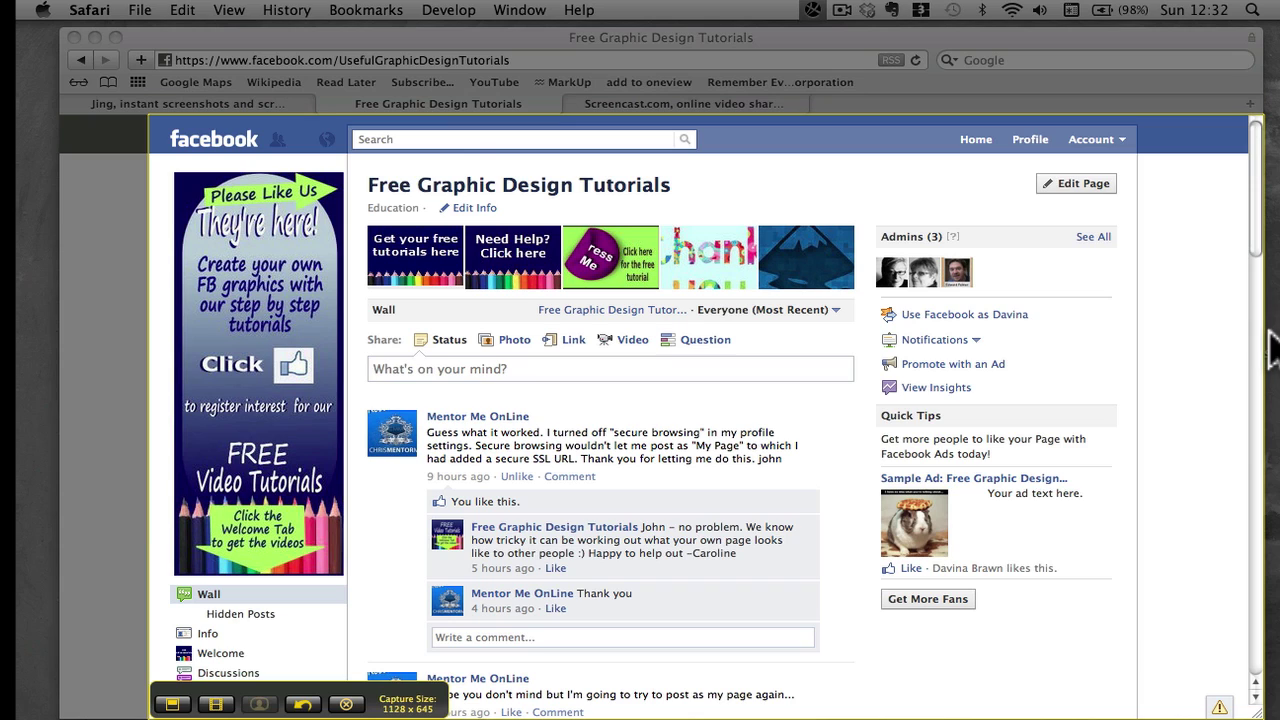
pyautogui.moveTo(1252, 337); pyautogui.dragTo(1146, 345)
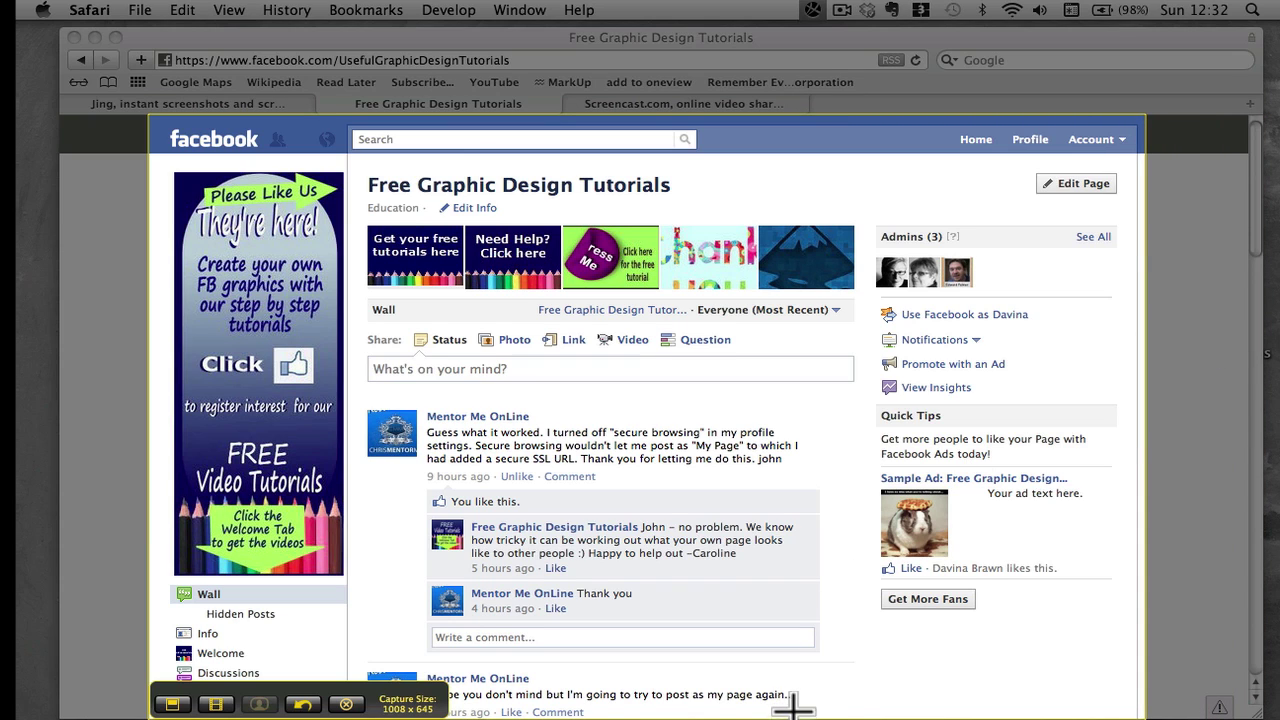
pyautogui.moveTo(790, 707); pyautogui.dragTo(805, 453)
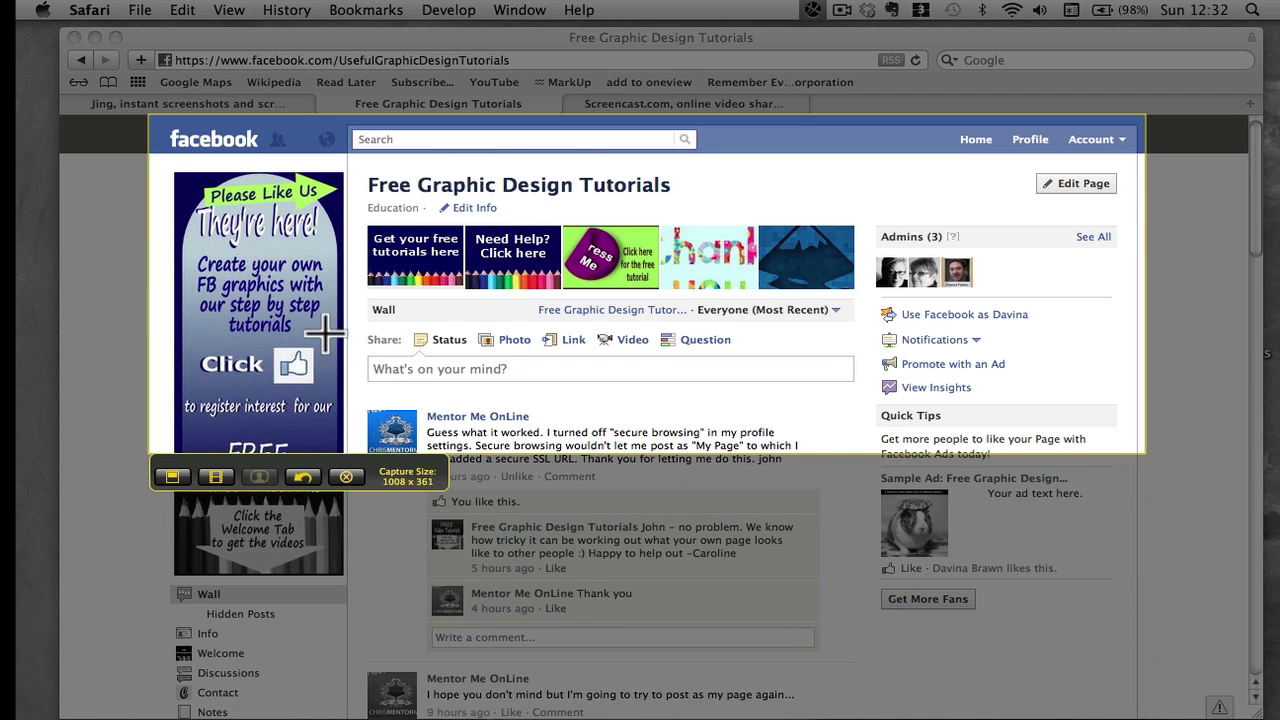
pyautogui.click(172, 476)
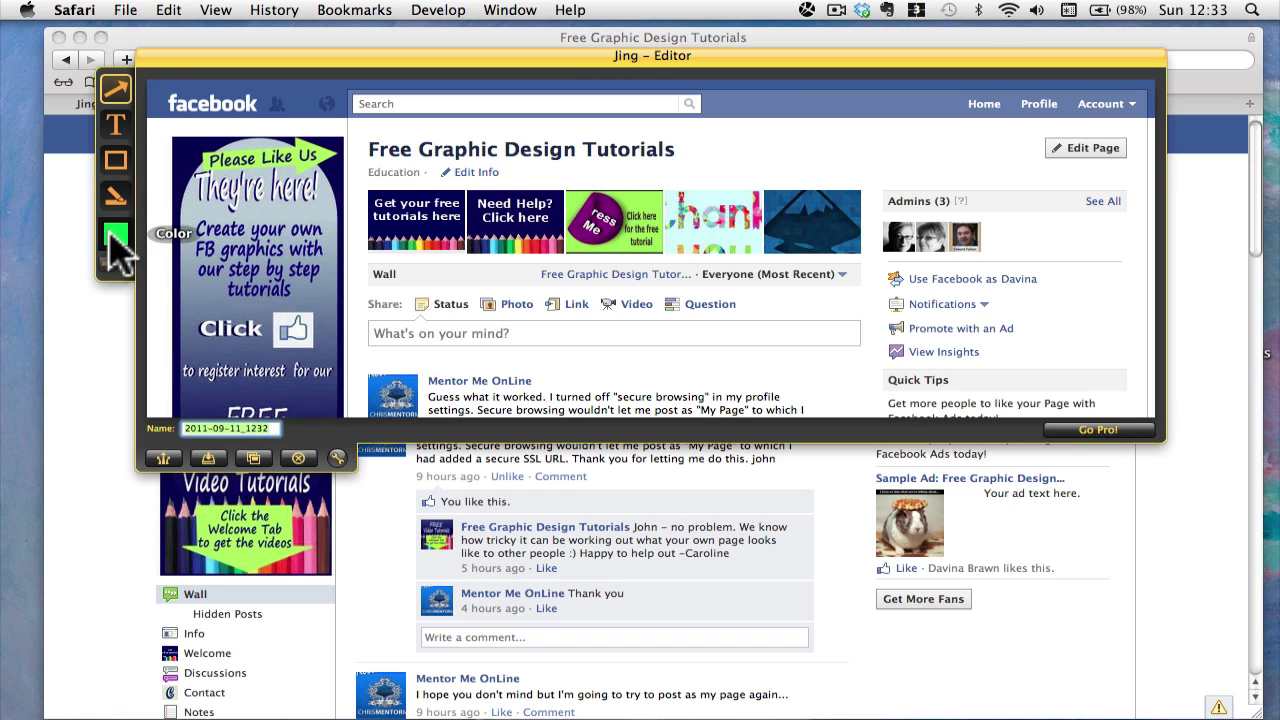
# Set the annotation colour to black and draw a text box over the captured page, below the Admins section
pyautogui.click(118, 122)
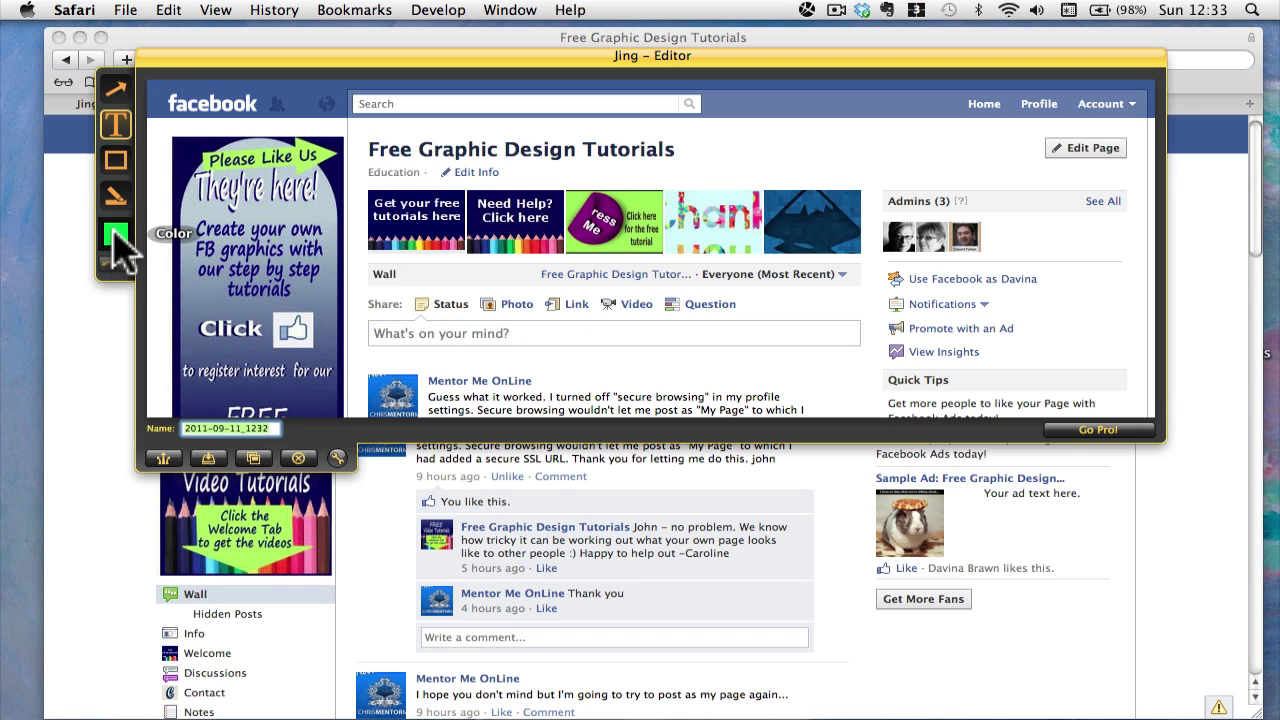
pyautogui.click(118, 240)
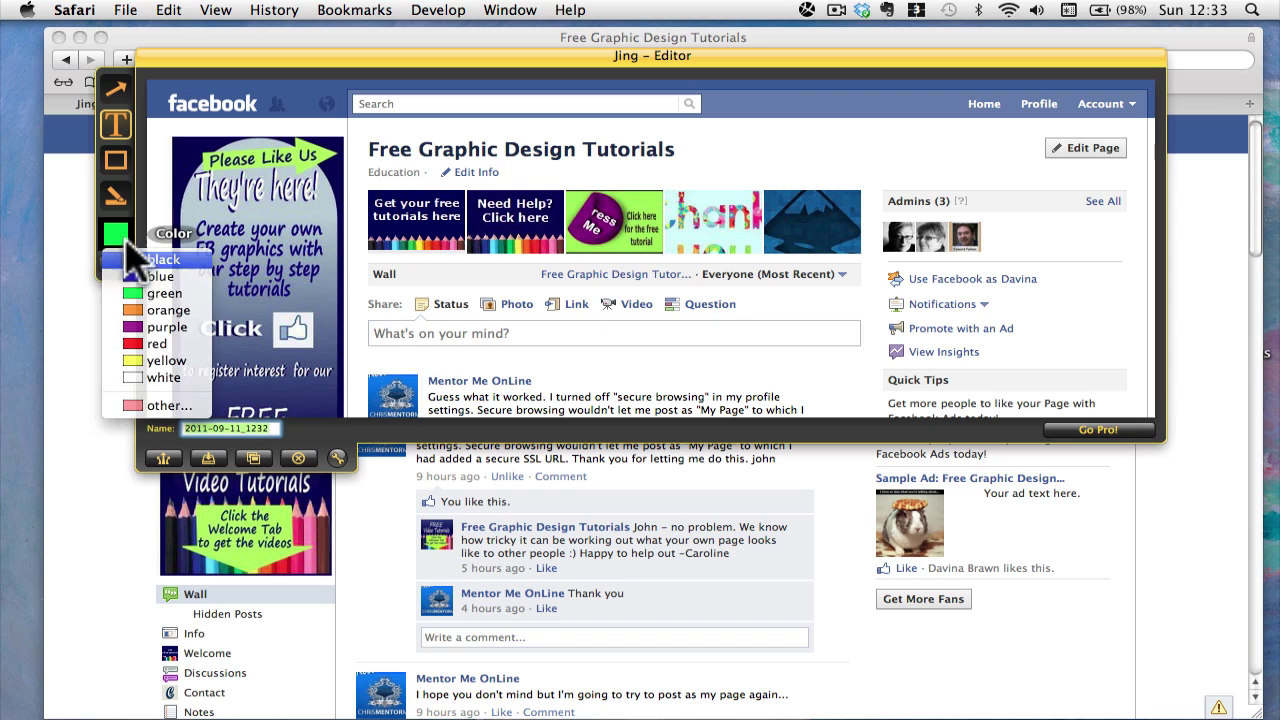
pyautogui.click(122, 254)
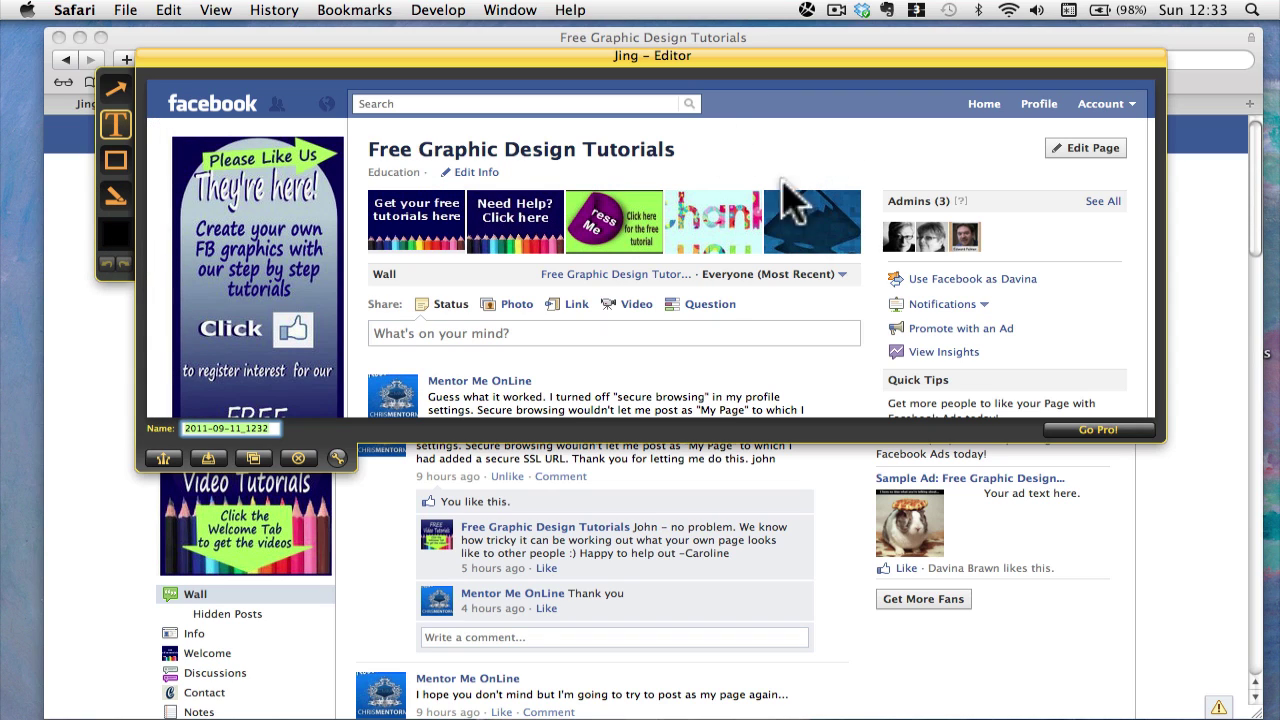
pyautogui.moveTo(808, 284); pyautogui.dragTo(1140, 420)
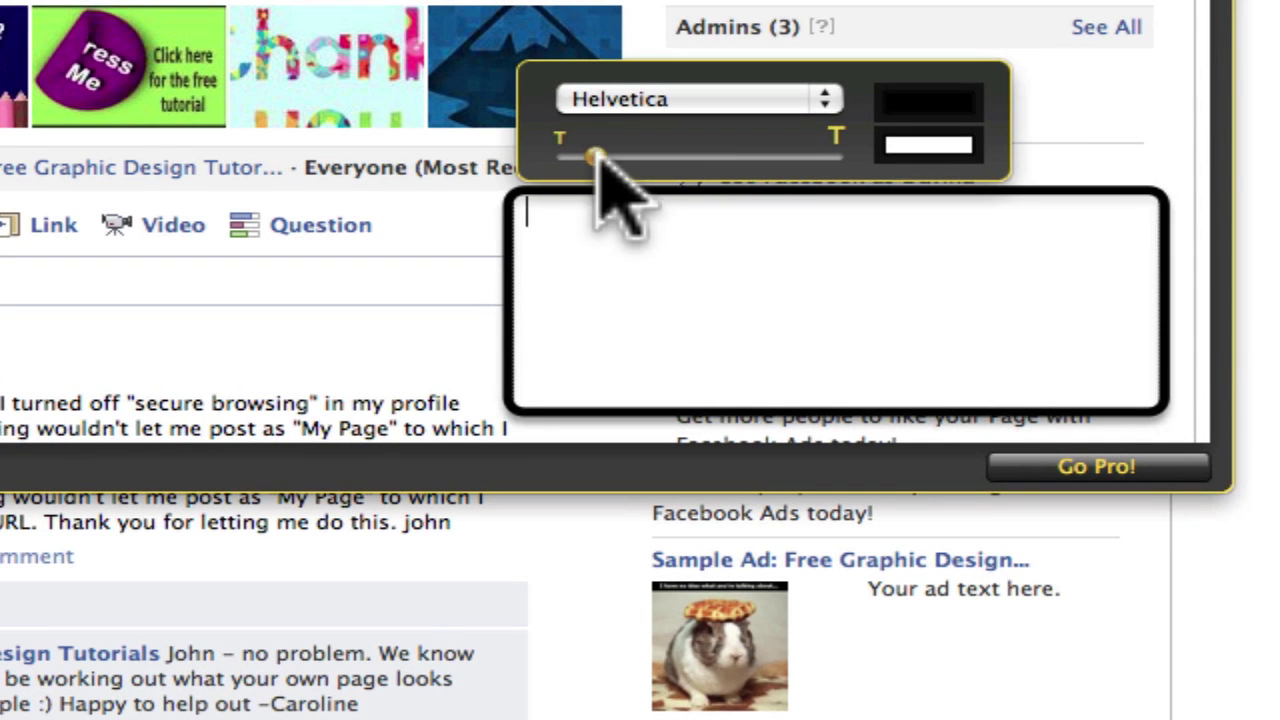
# Use Helvetica for the text box, enter "This is an example of pictures on a fan page", and fine-tune the text size
pyautogui.click(824, 96)
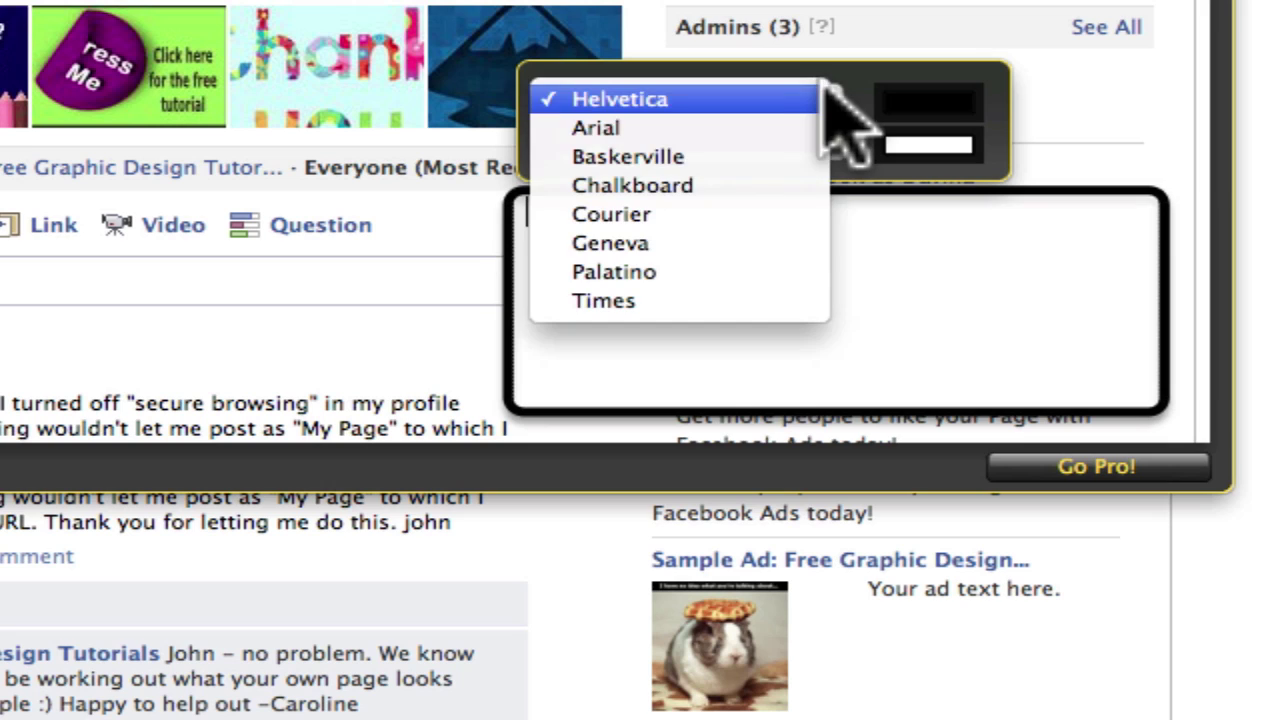
pyautogui.click(757, 99)
pyautogui.moveTo(598, 155)
pyautogui.mouseDown()
pyautogui.moveTo(692, 158)
pyautogui.moveTo(607, 158)
pyautogui.mouseUp()
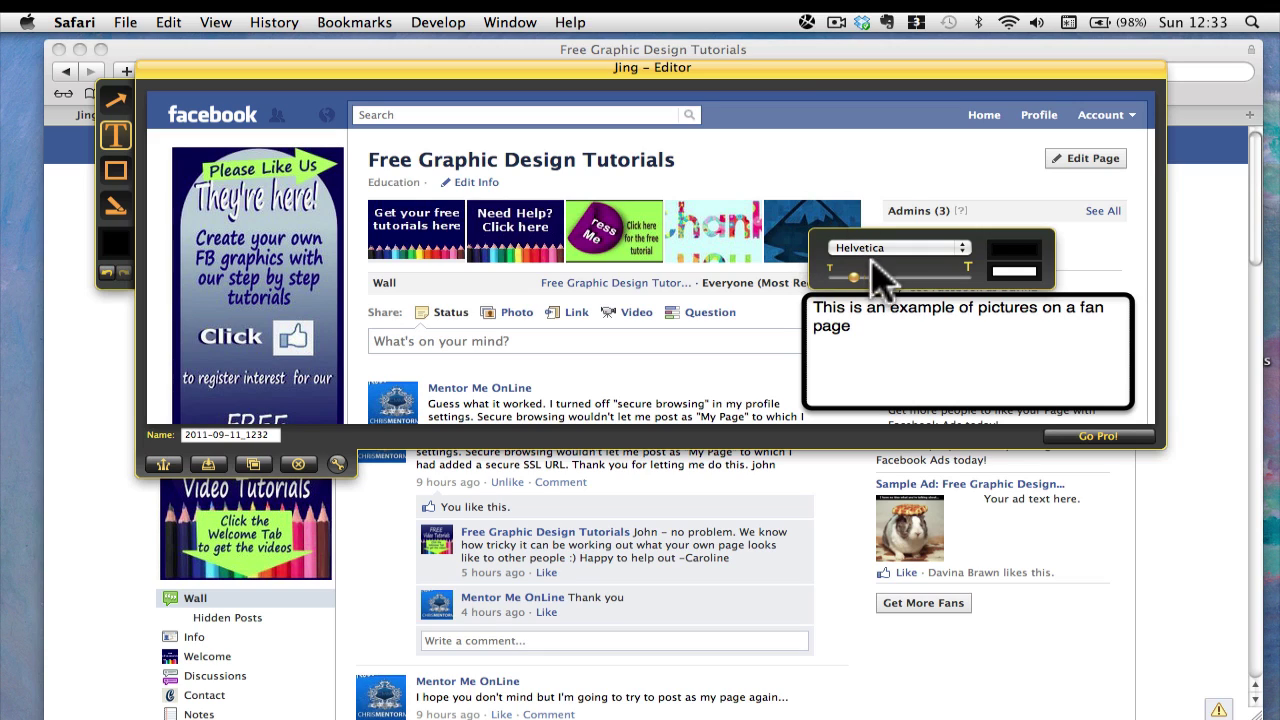
pyautogui.moveTo(855, 279)
pyautogui.mouseDown()
pyautogui.moveTo(900, 282)
pyautogui.moveTo(851, 281)
pyautogui.mouseUp()
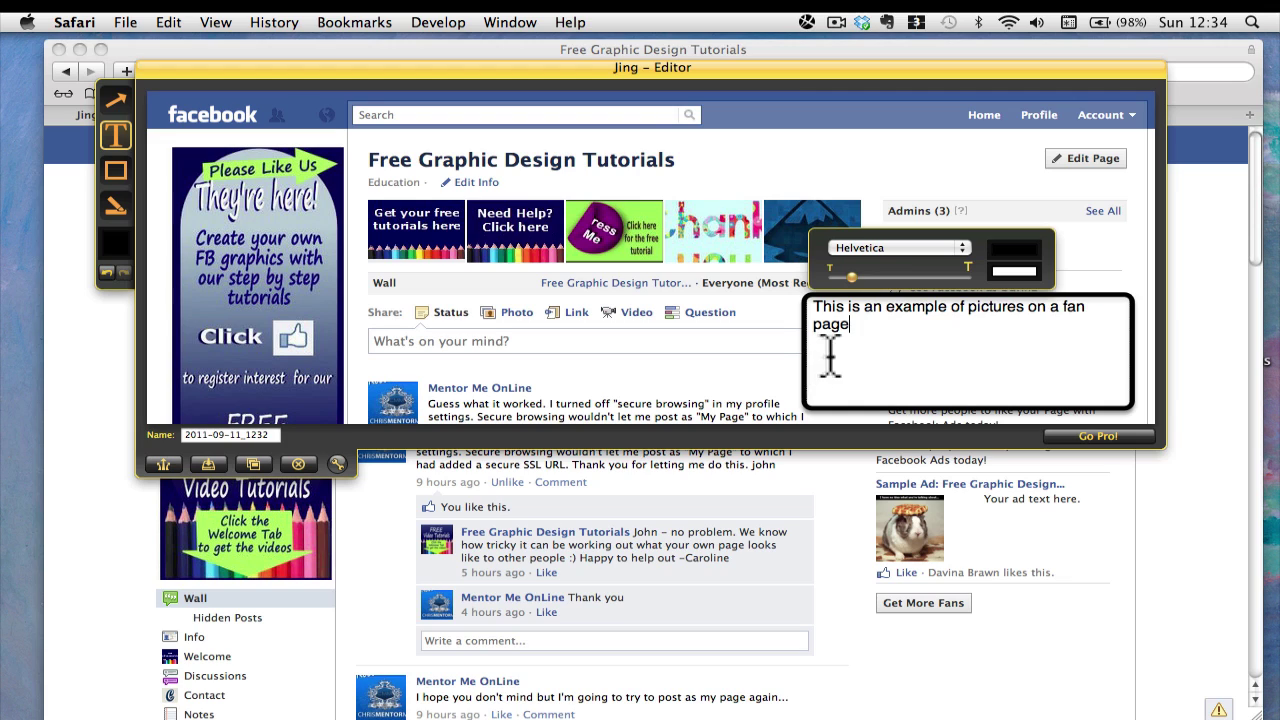
# Widen the text box slightly, shorten its height to fit one line, and reduce its text size
pyautogui.click(806, 345)
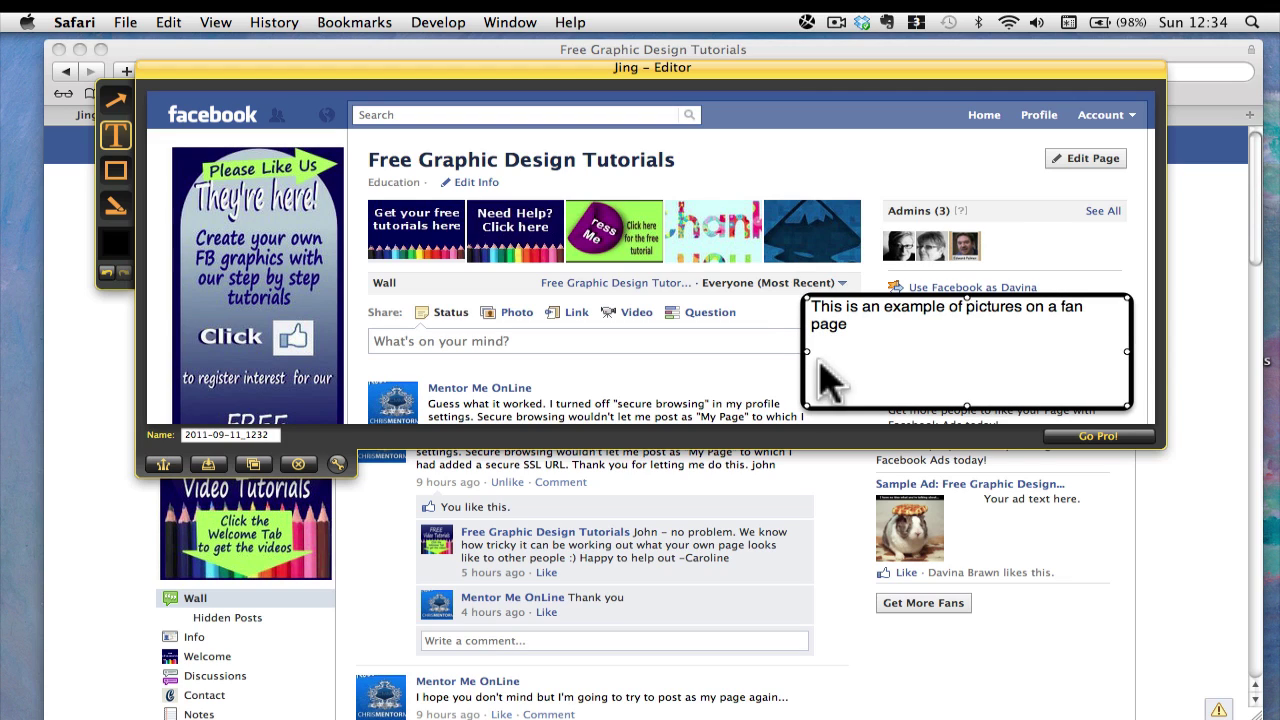
pyautogui.moveTo(806, 353)
pyautogui.mouseDown()
pyautogui.moveTo(831, 354)
pyautogui.moveTo(780, 346)
pyautogui.moveTo(799, 349)
pyautogui.mouseUp()
pyautogui.moveTo(962, 405); pyautogui.dragTo(946, 337)
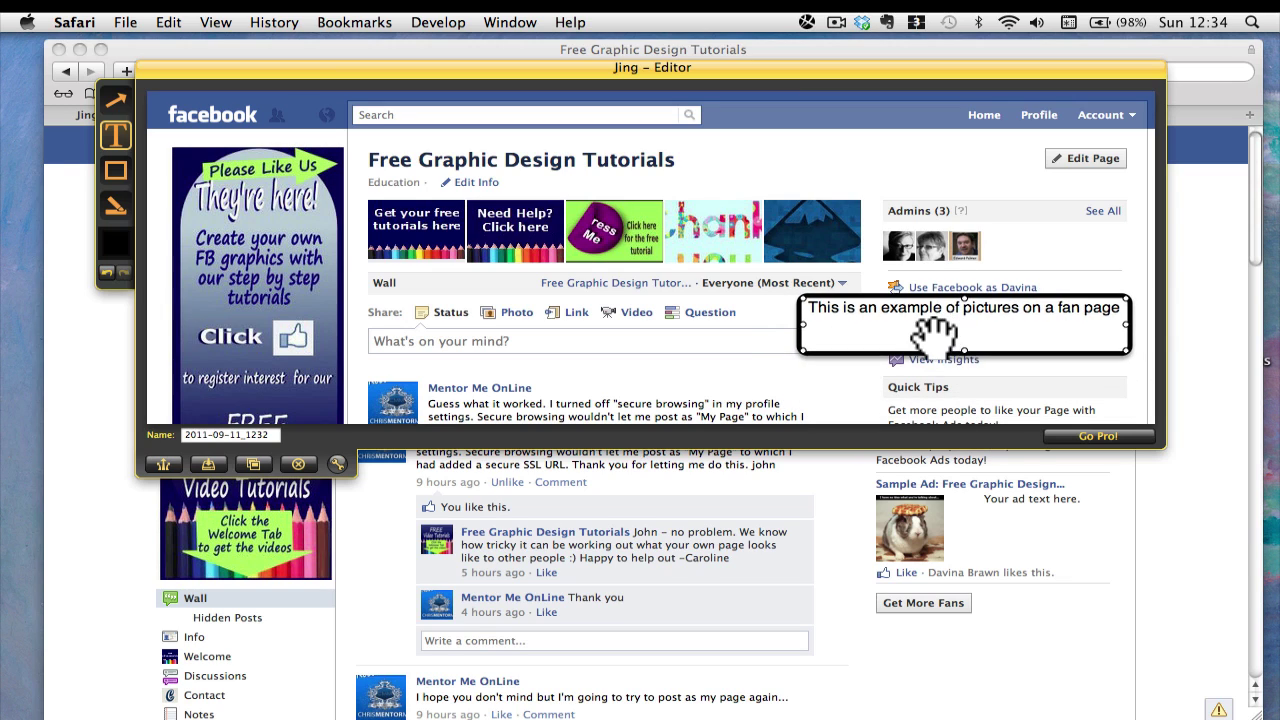
pyautogui.click(857, 340)
pyautogui.moveTo(868, 280); pyautogui.dragTo(849, 281)
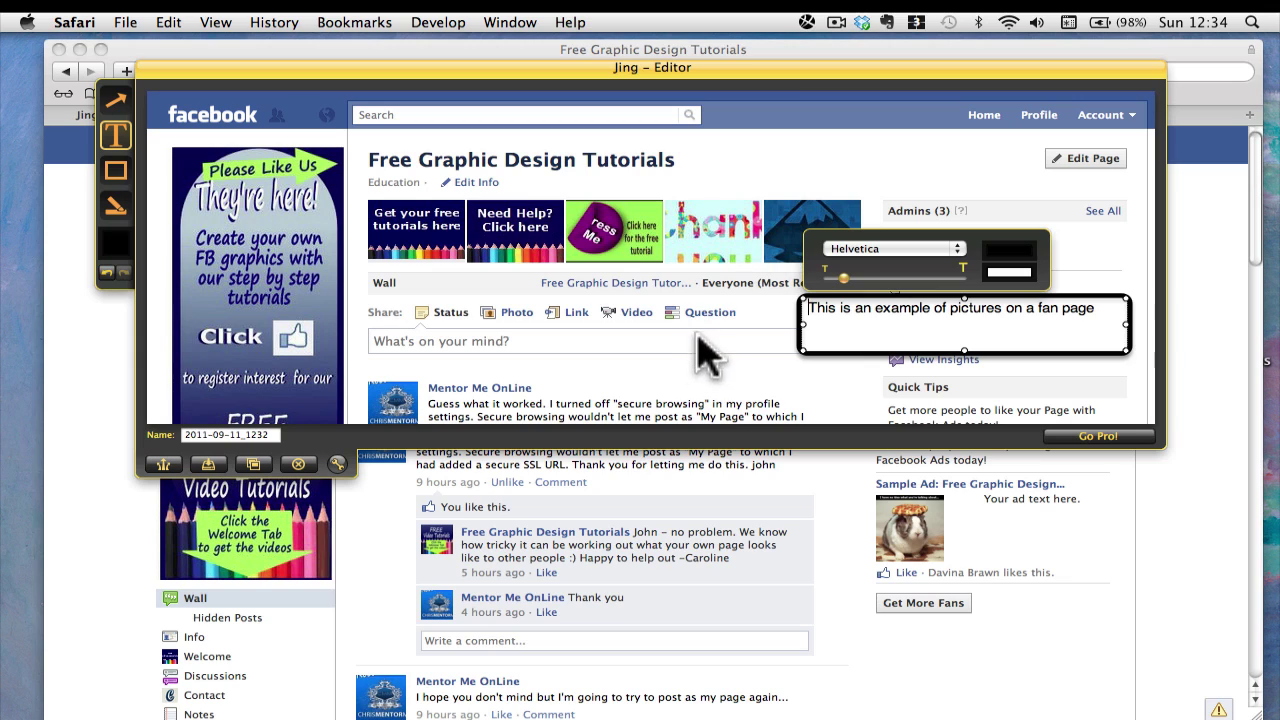
# Draw a green arrow from the text box to the "Need Help? Click here" picture in the photo strip
pyautogui.click(117, 97)
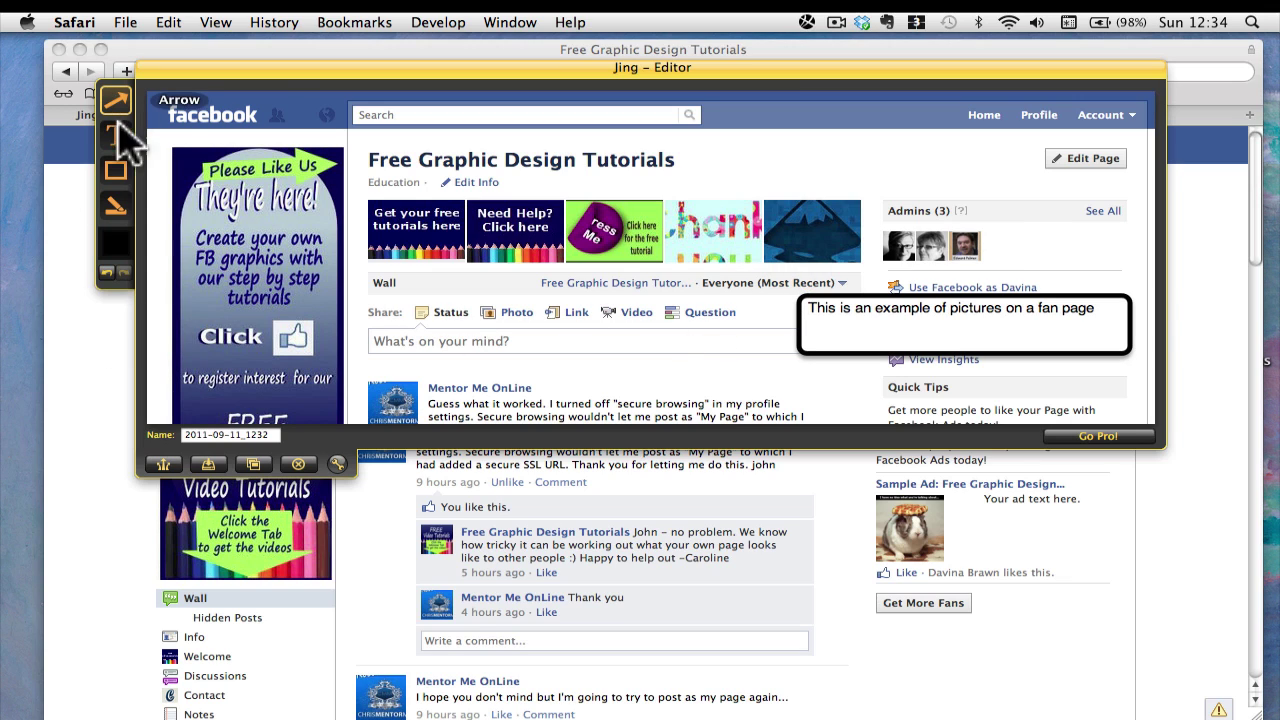
pyautogui.click(115, 243)
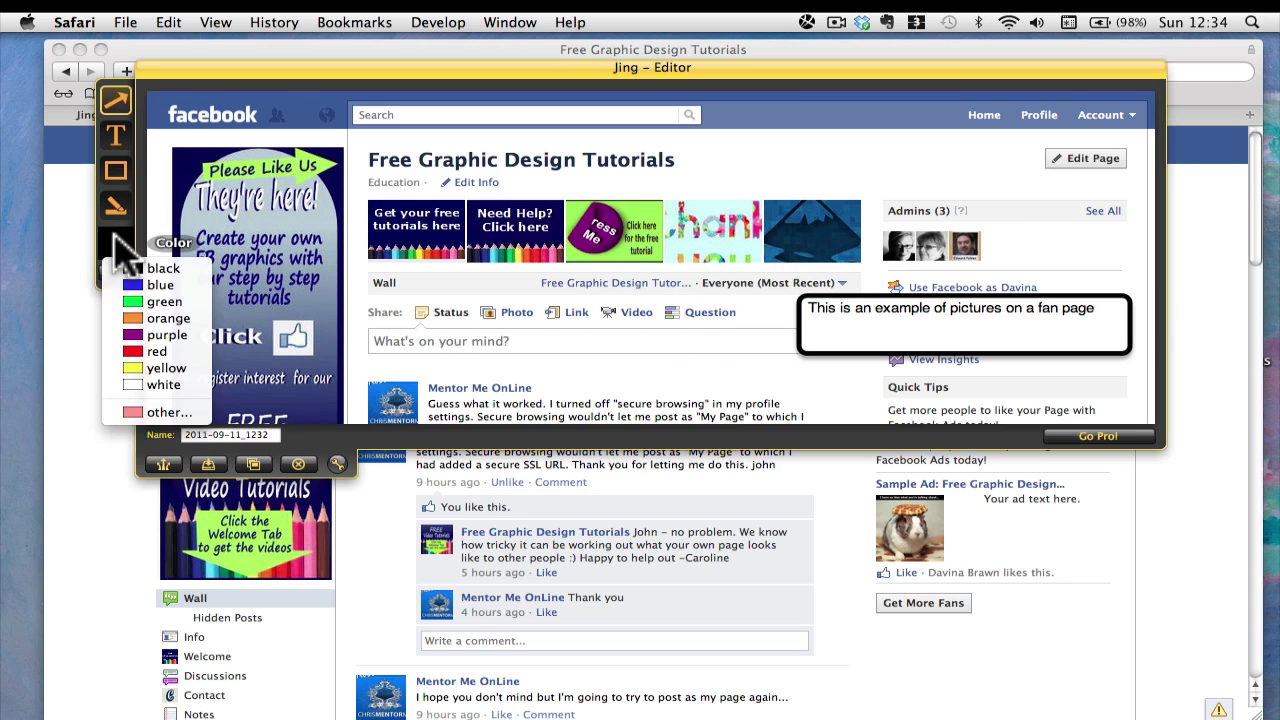
pyautogui.click(140, 302)
pyautogui.moveTo(784, 314); pyautogui.dragTo(556, 226)
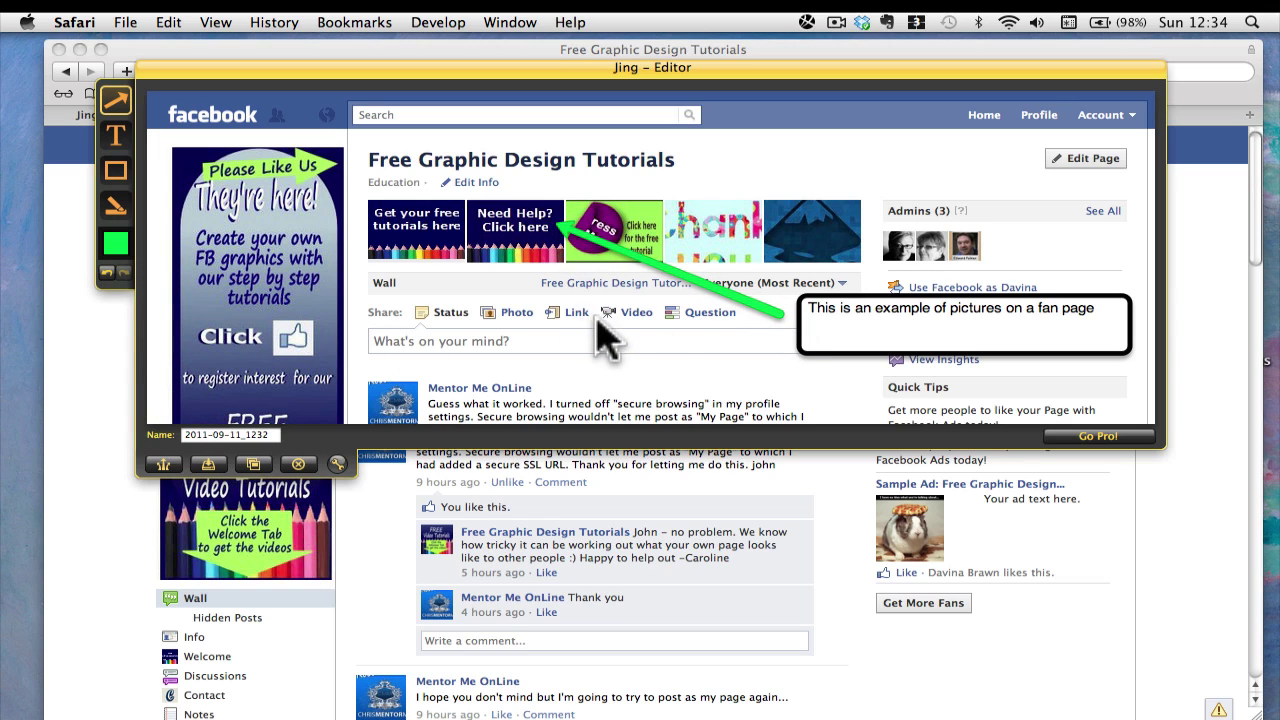
# Name the annotated capture "jing test pic"
pyautogui.moveTo(905, 170); pyautogui.dragTo(787, 232)
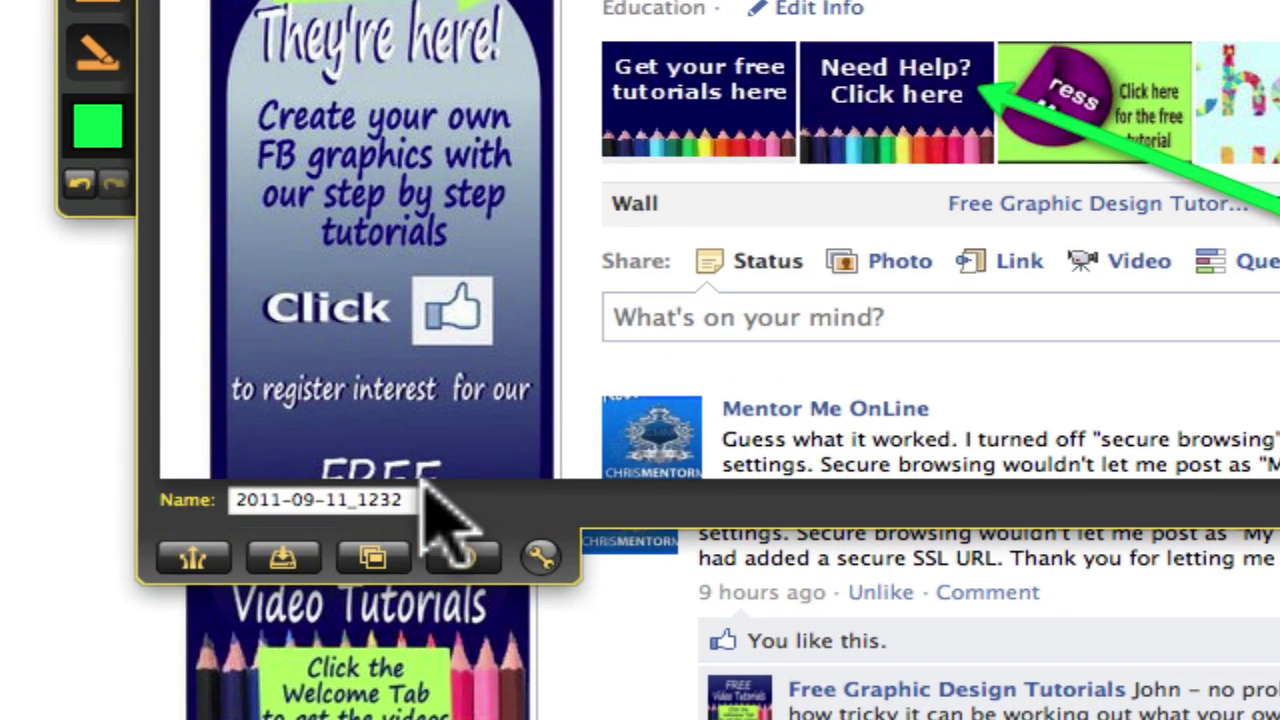
pyautogui.click(324, 461)
pyautogui.moveTo(410, 505); pyautogui.dragTo(160, 470)
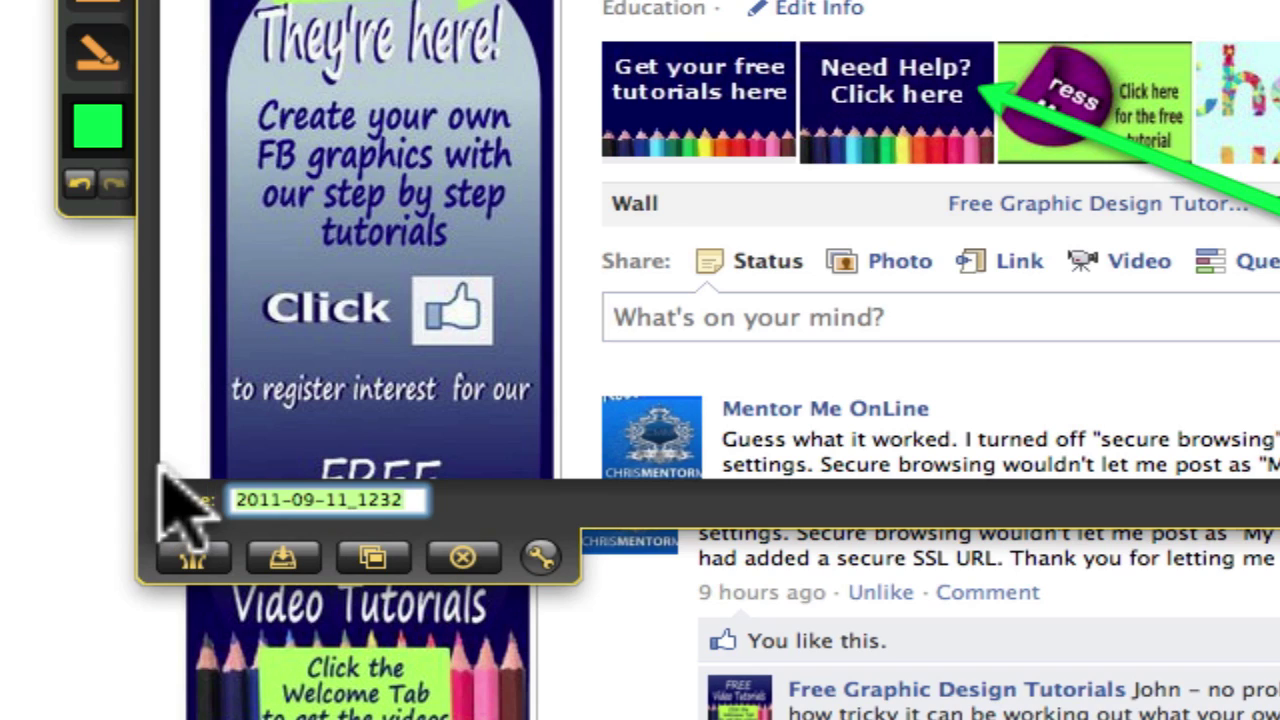
pyautogui.write('f')
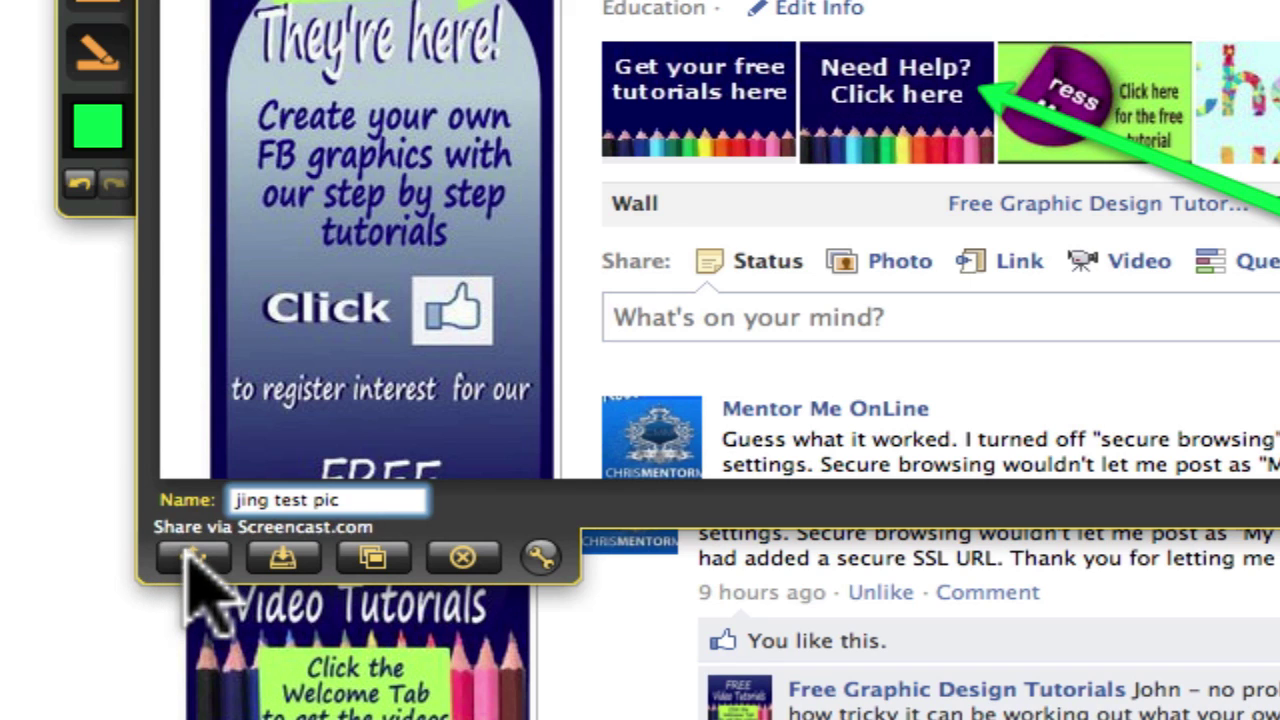
# Save the capture to the Desktop as "jing test pic.png" with the file extension shown, and dismiss the save notice
pyautogui.click(281, 557)
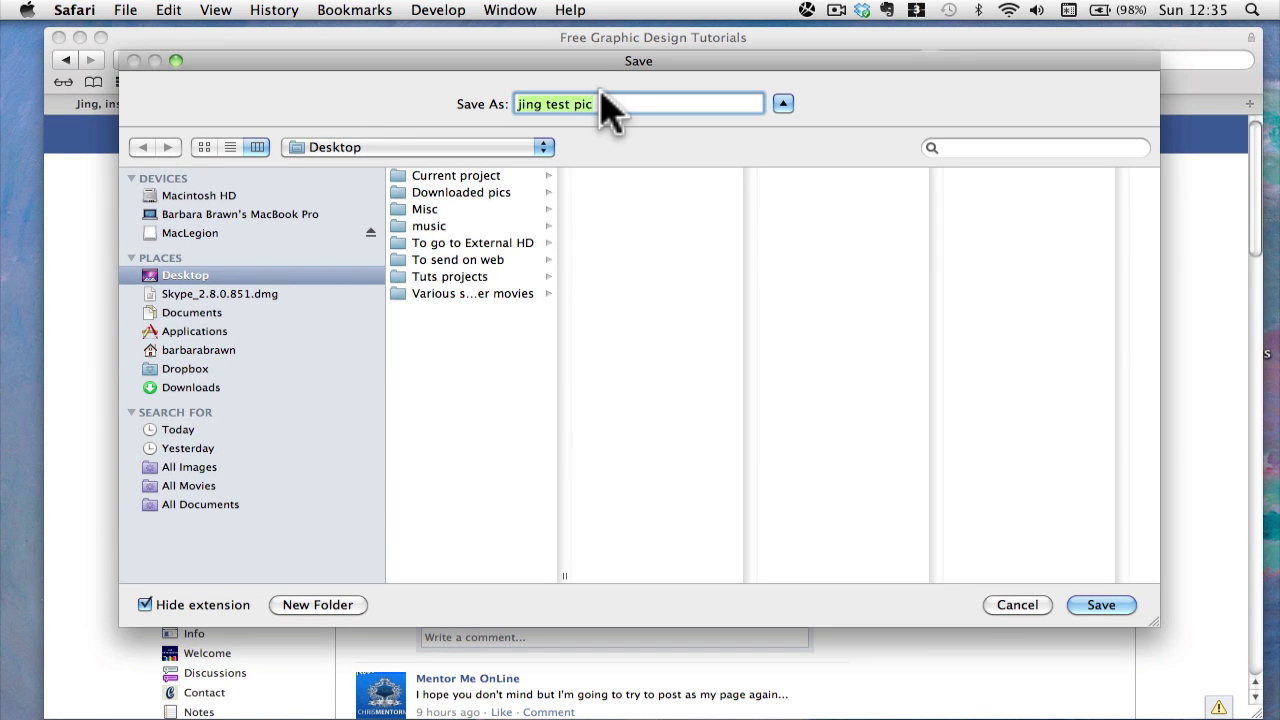
pyautogui.click(145, 605)
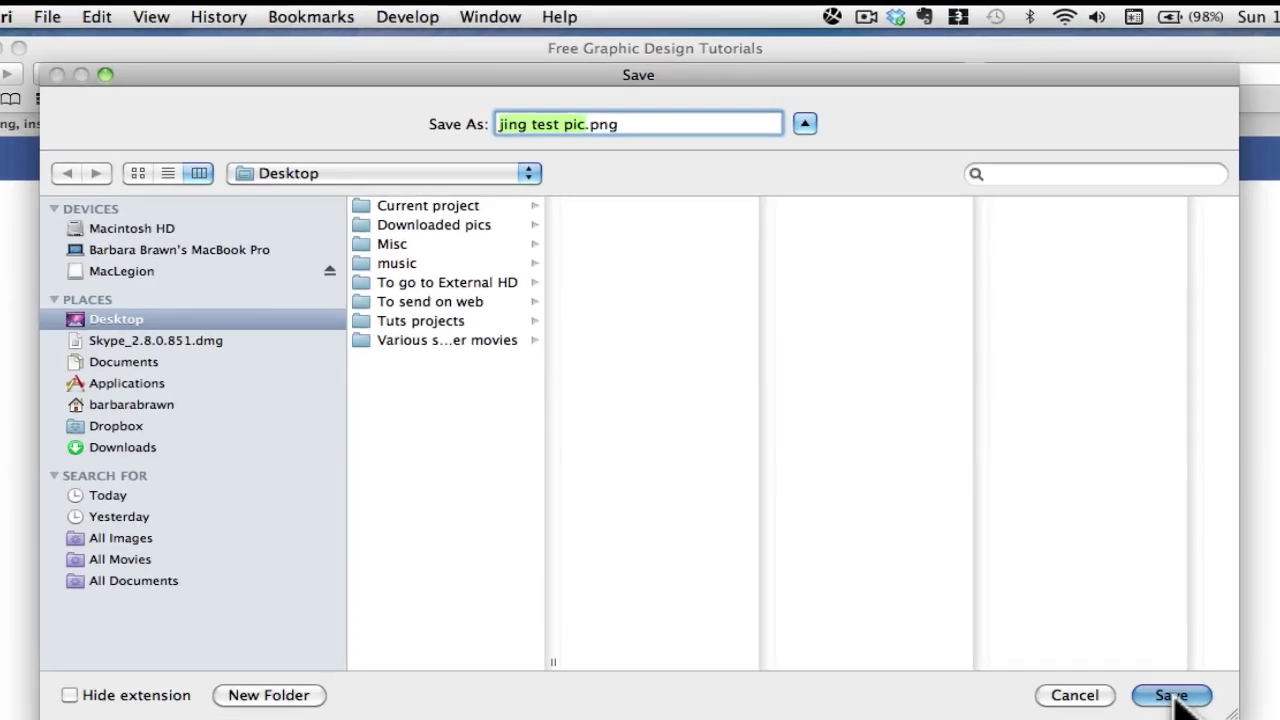
pyautogui.click(1163, 694)
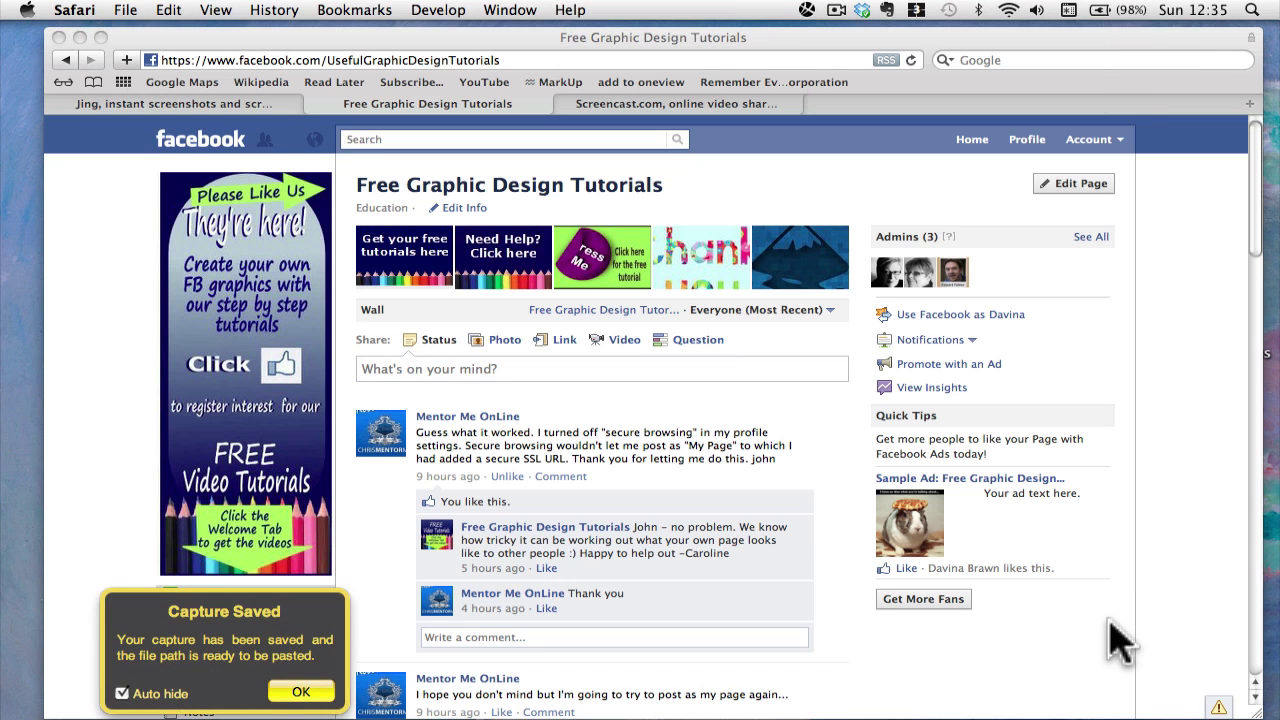
pyautogui.click(300, 692)
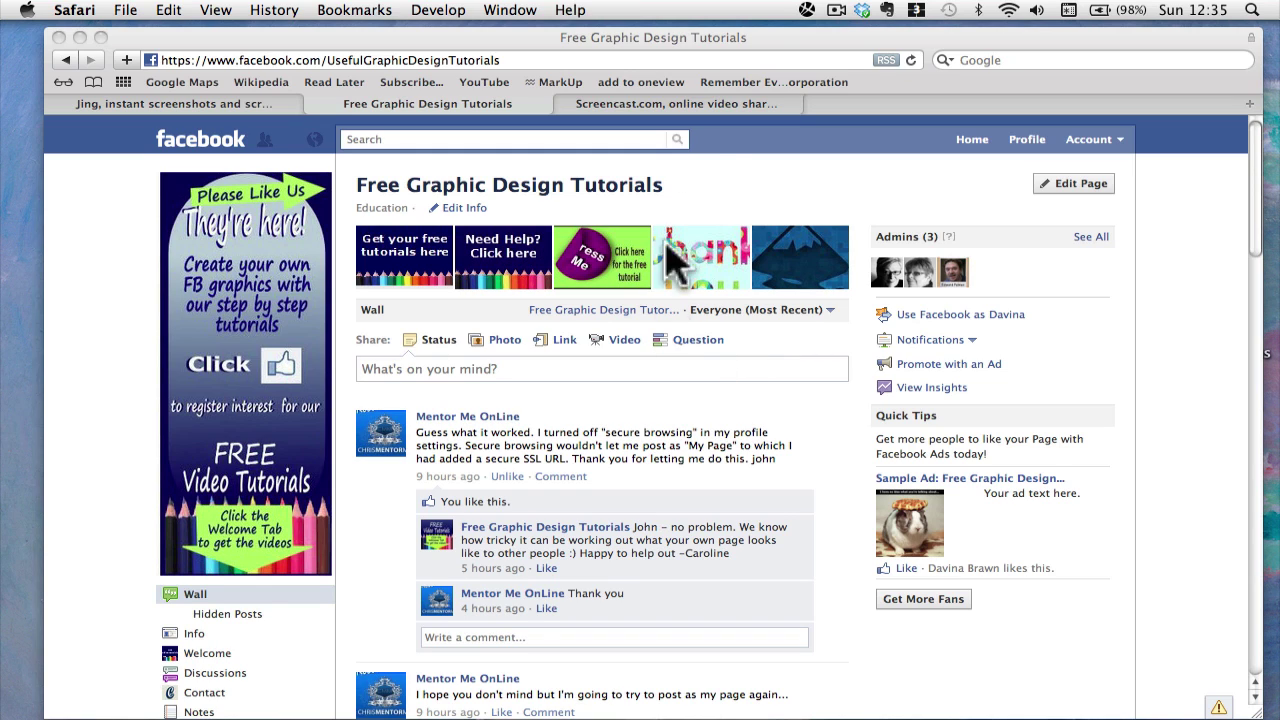
# Start a Jing video capture of the whole browser window showing the fan page, at 1219 x 739
pyautogui.click(805, 12)
pyautogui.click(838, 21)
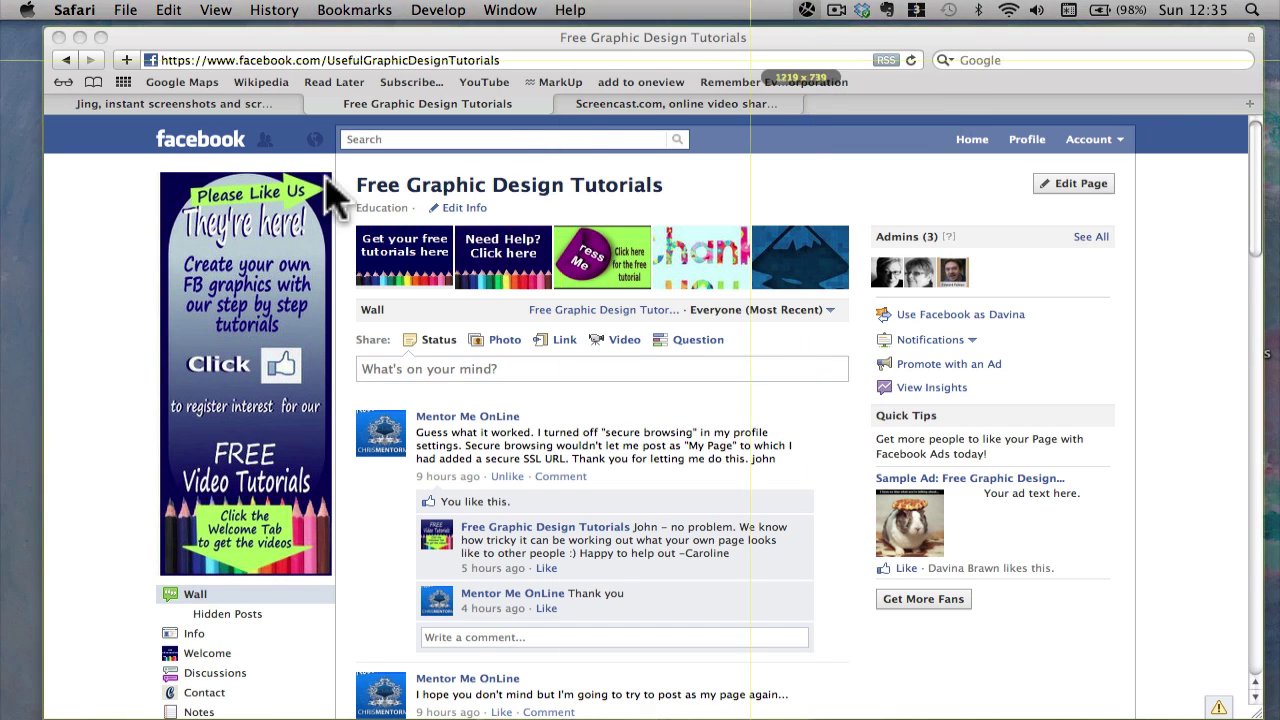
pyautogui.click(105, 267)
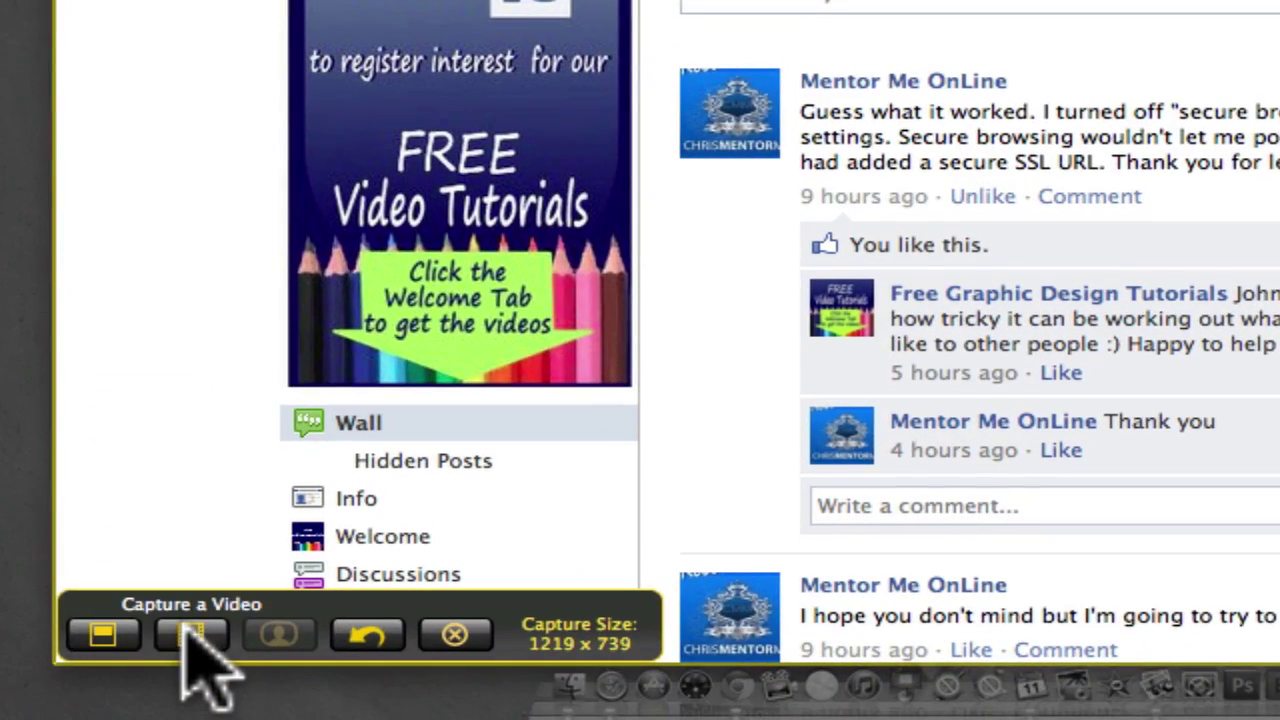
pyautogui.click(192, 634)
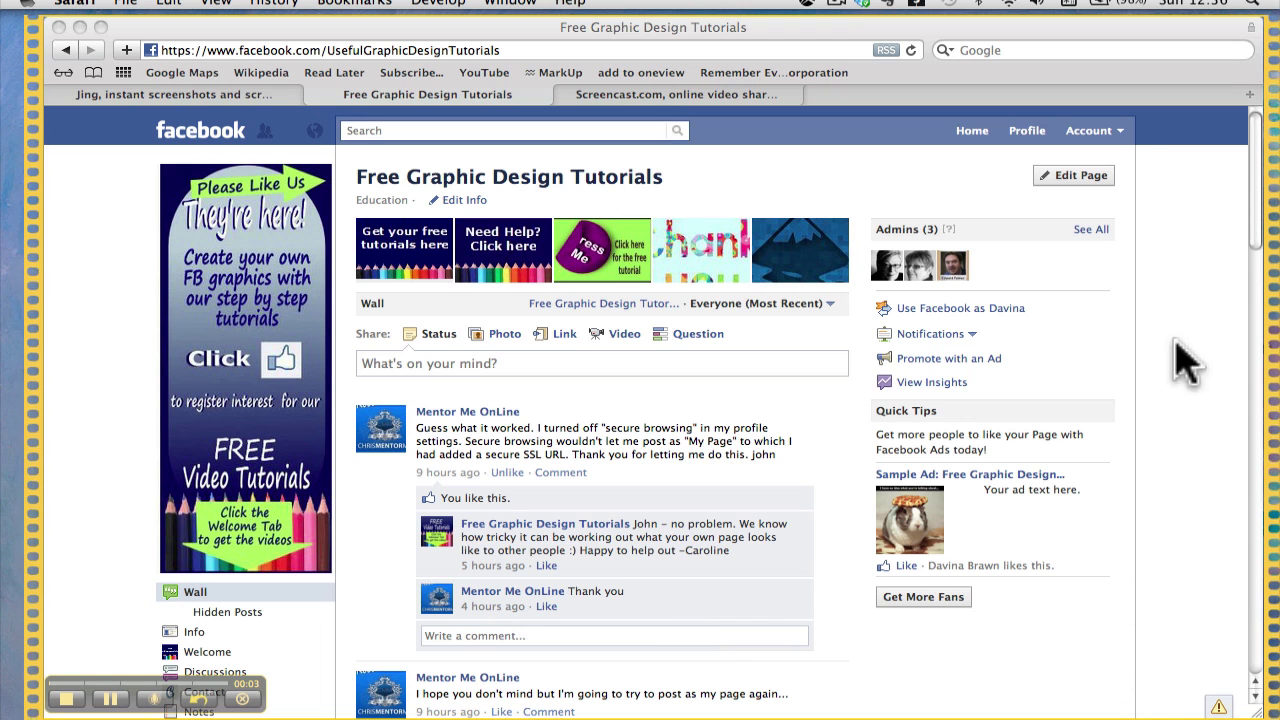
# Record a scroll down through the fan page's wall posts and back up to its beginning
pyautogui.click(1252, 223)
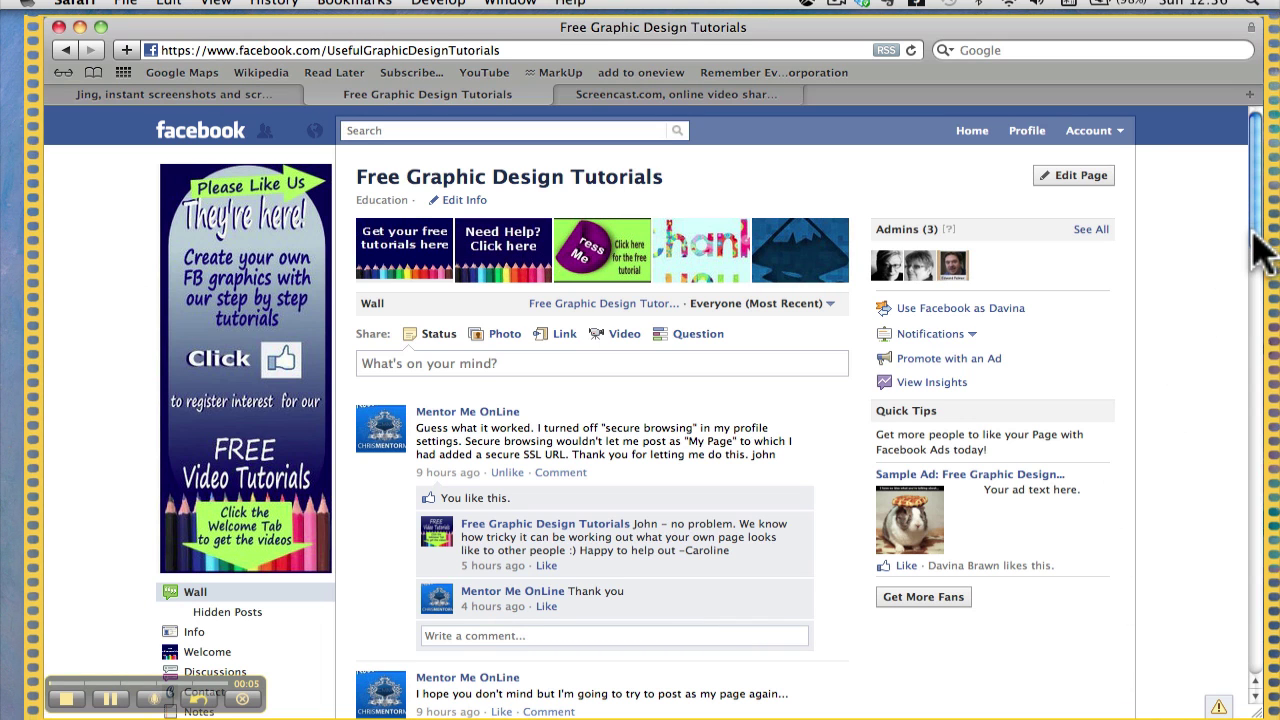
pyautogui.moveTo(1253, 224); pyautogui.dragTo(1212, 582)
pyautogui.scroll(-3, 1222, 605)
pyautogui.scroll(10, 1222, 586)
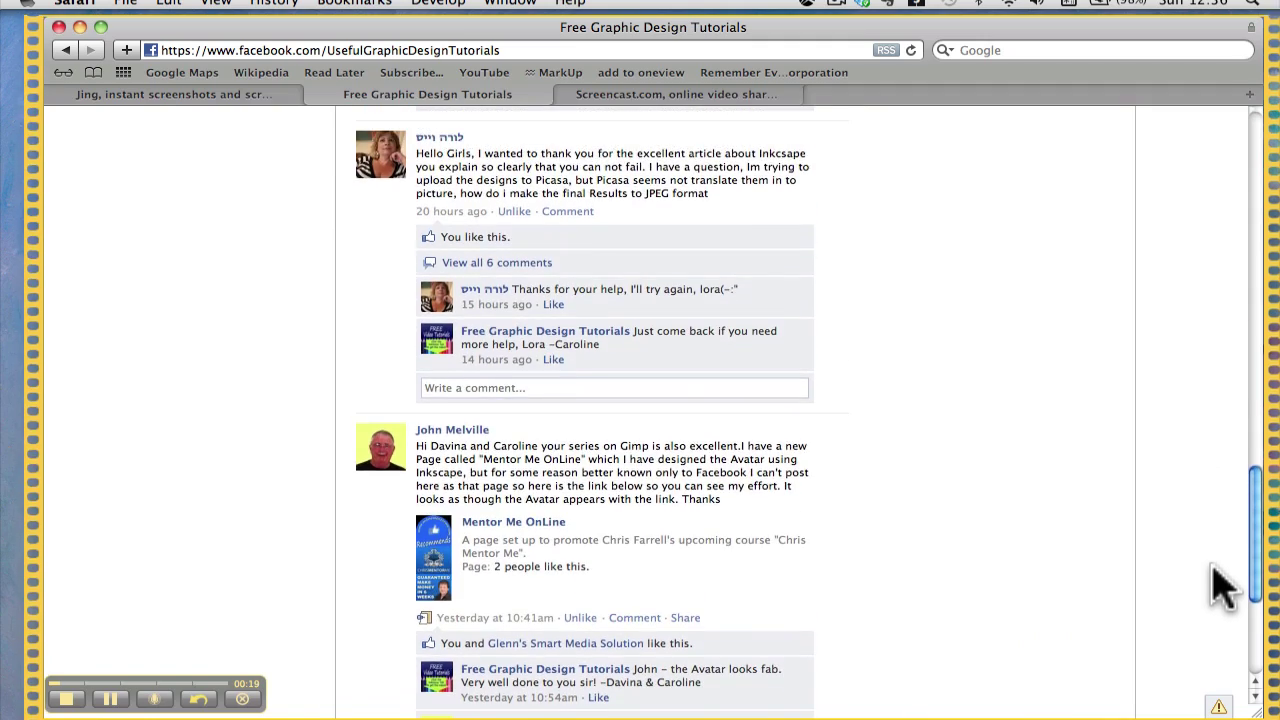
pyautogui.scroll(15, 1222, 545)
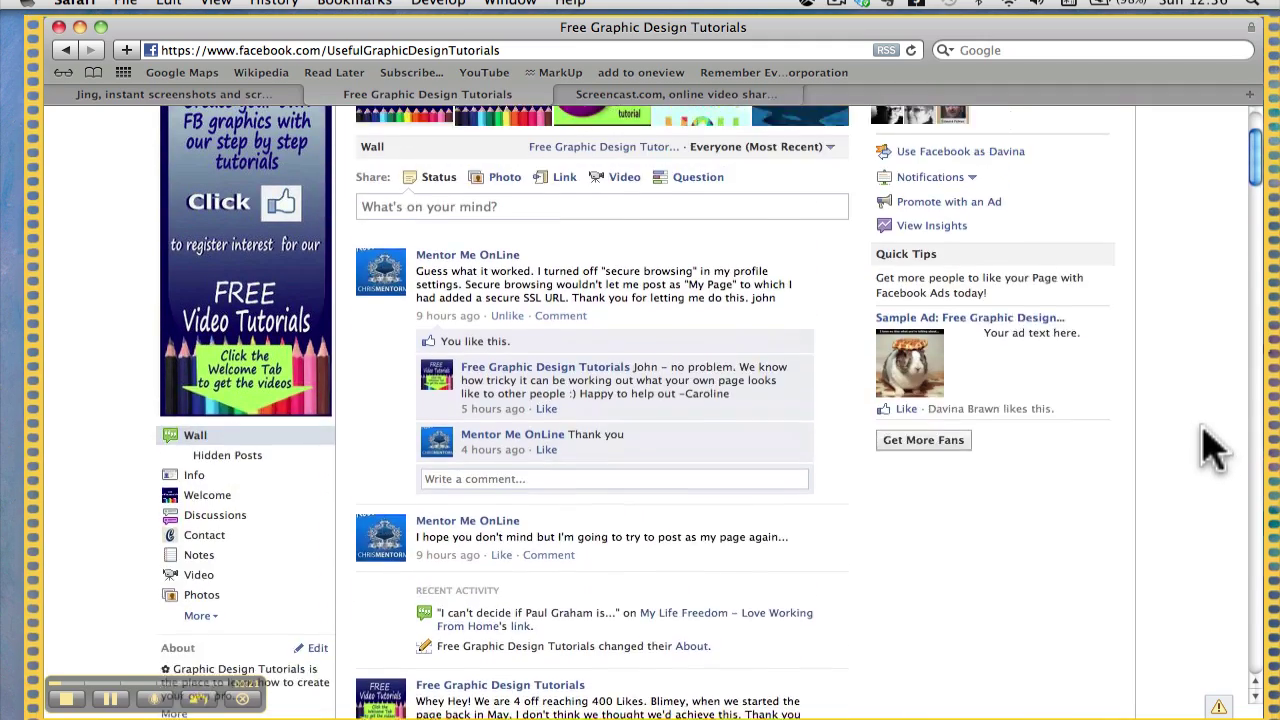
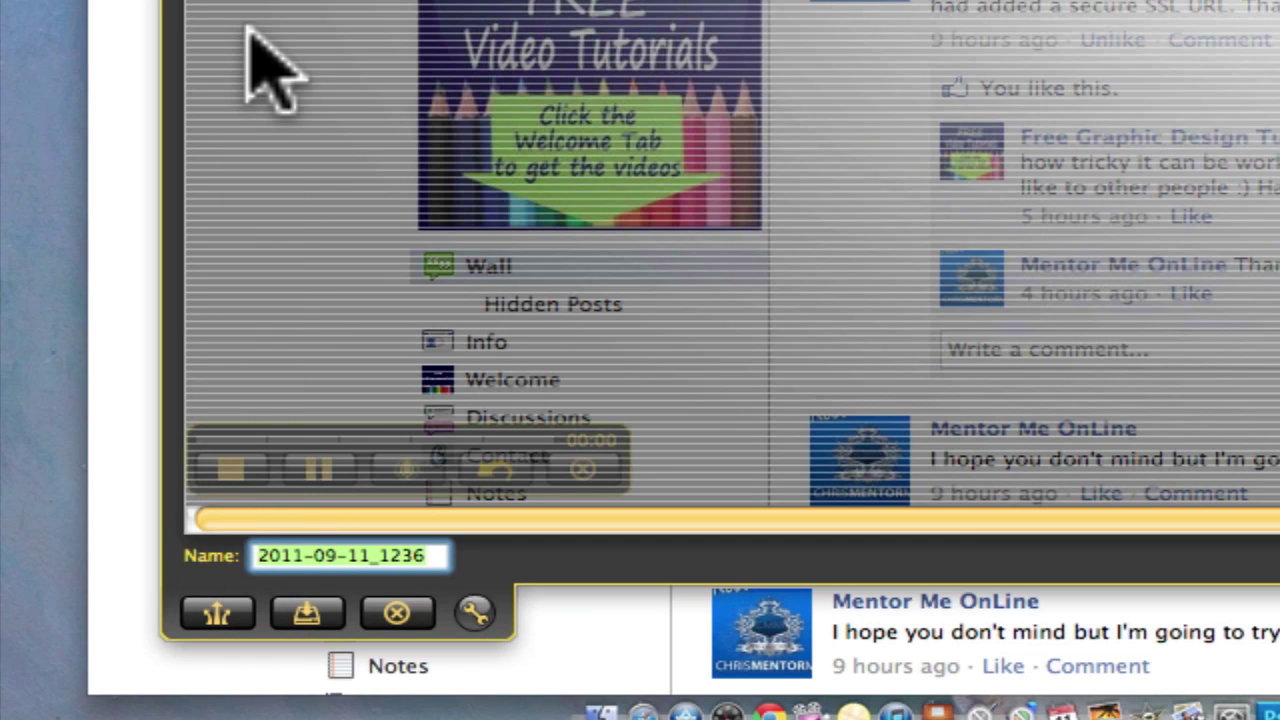
# Name the recording "jing test video" and share it via Screencast.com, allowing Jing access to the keychain
pyautogui.press('BackSpace')
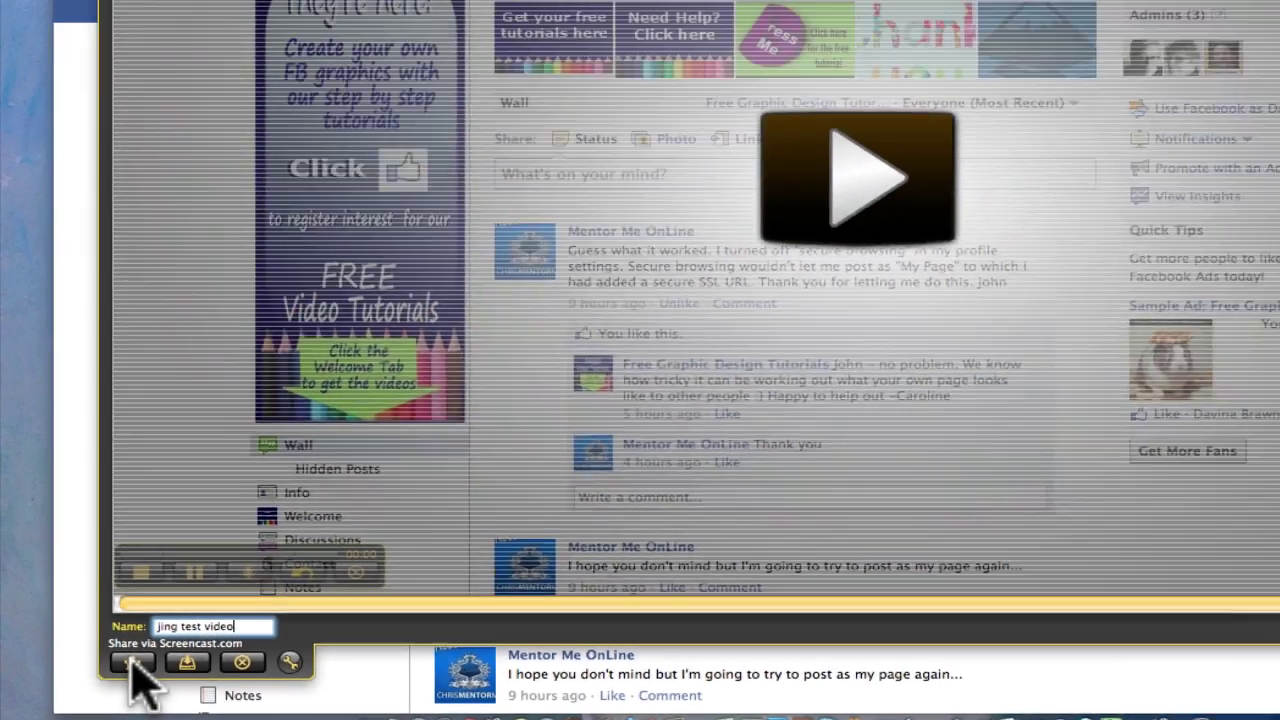
pyautogui.click(217, 614)
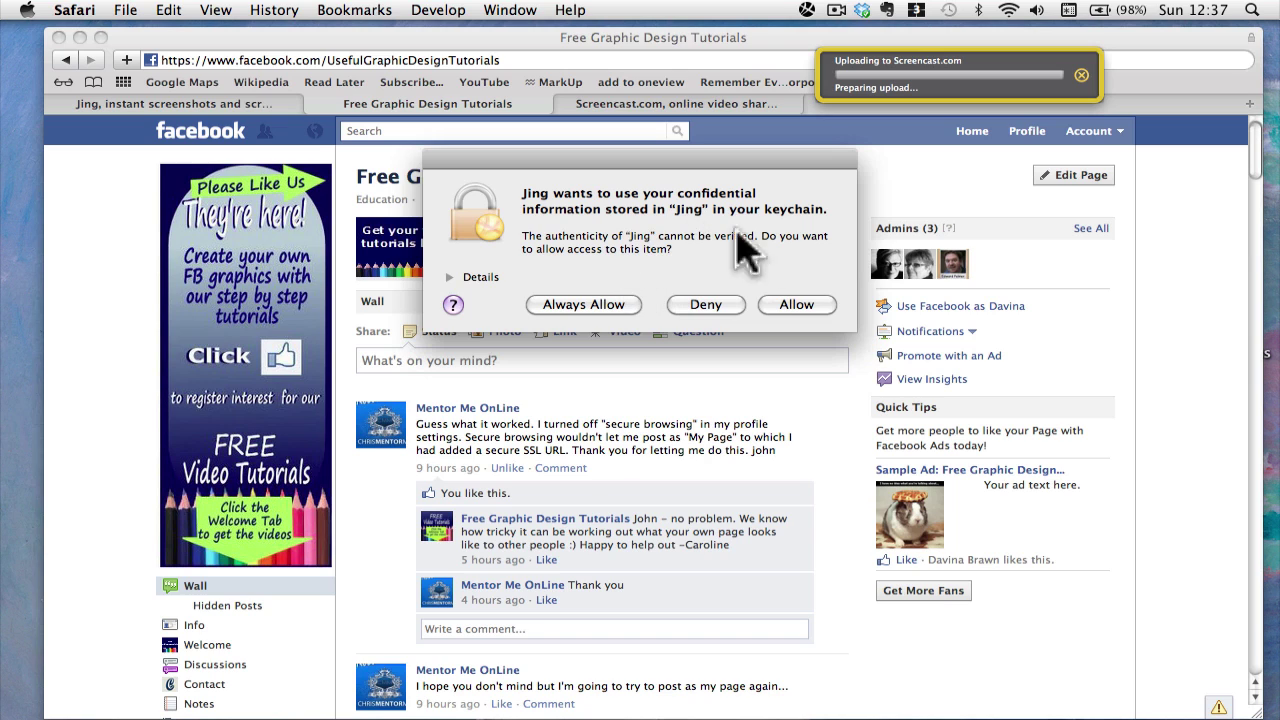
pyautogui.click(805, 305)
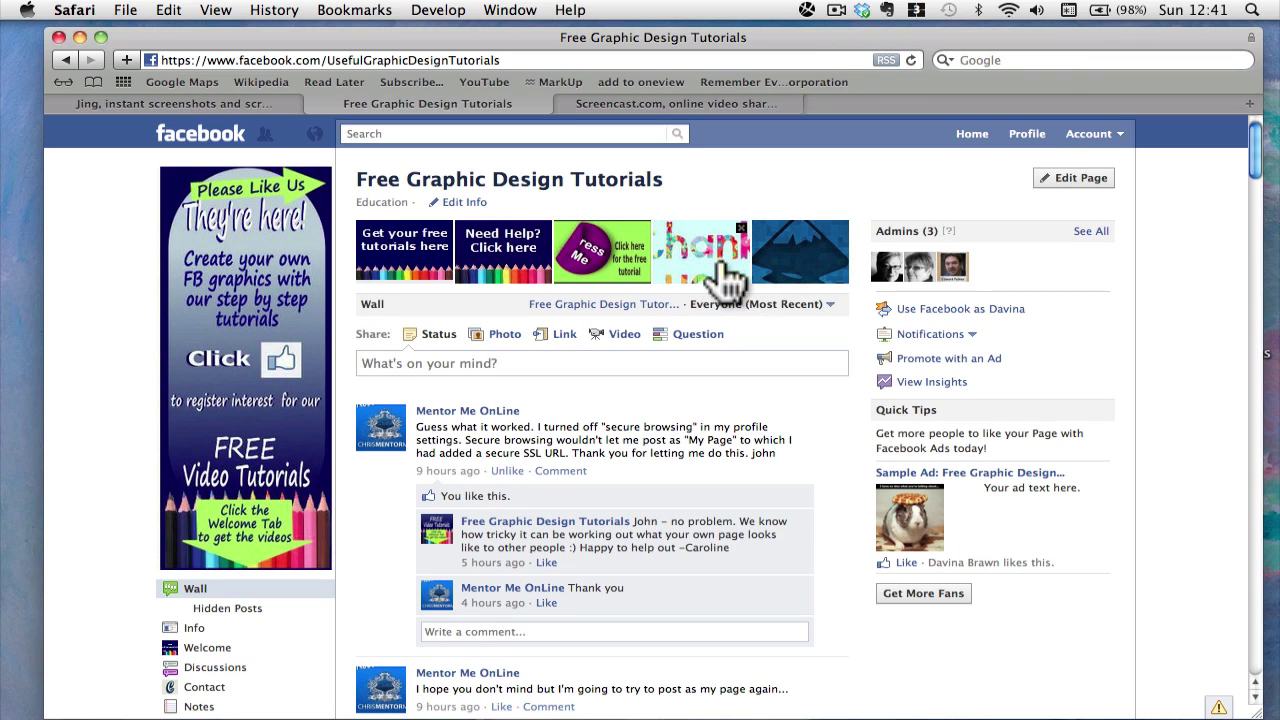
# Switch to the Screencast.com page, sign in with the prefilled account details, and open the Jing folder in the library
pyautogui.click(690, 104)
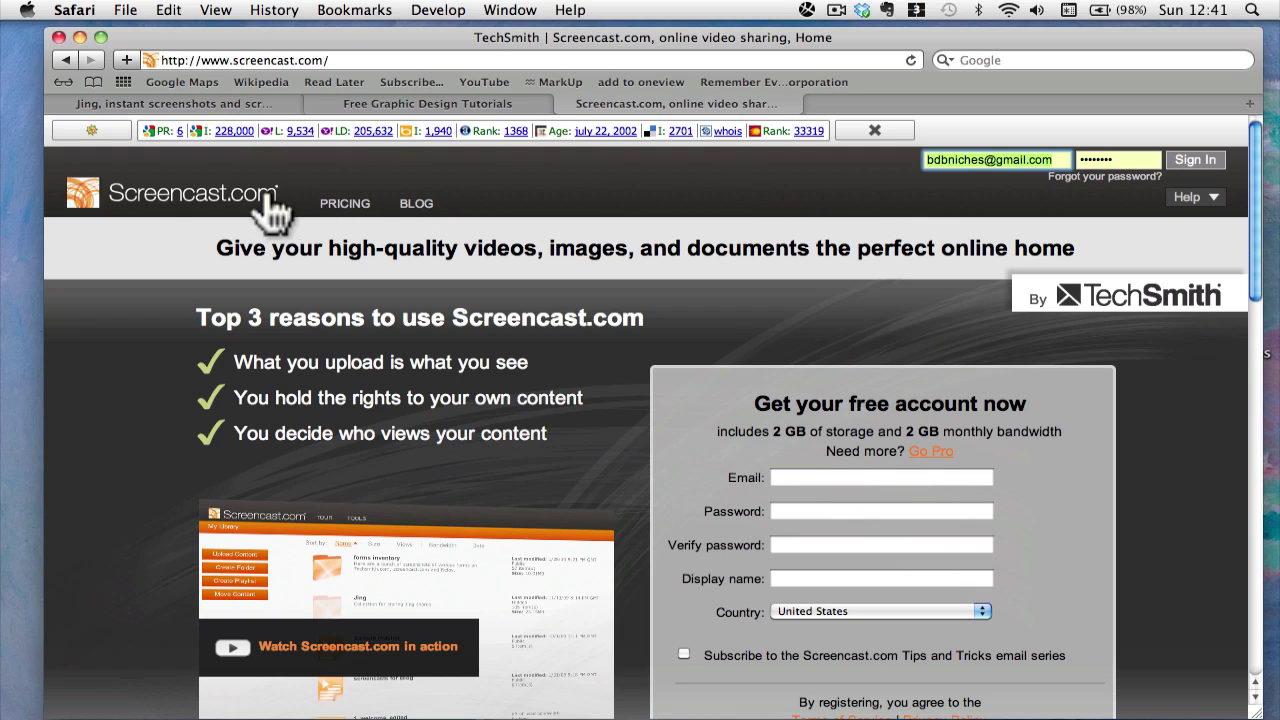
pyautogui.click(1192, 165)
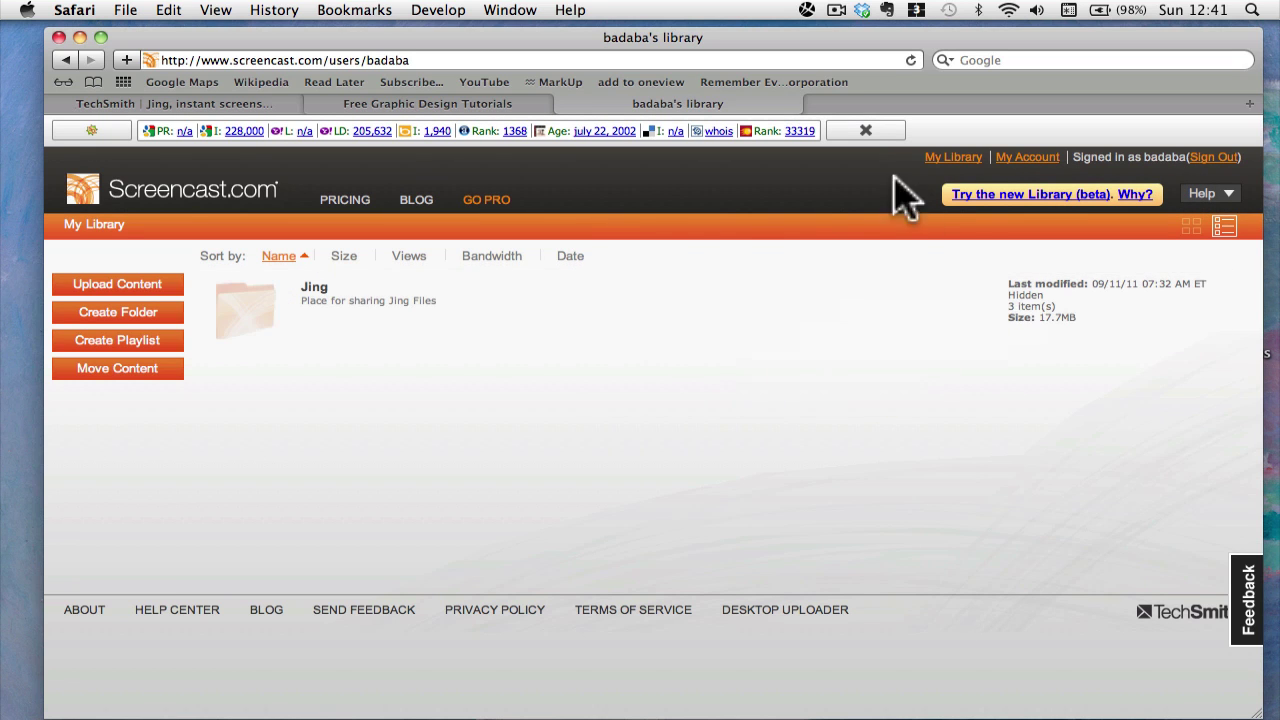
pyautogui.moveTo(252, 318)
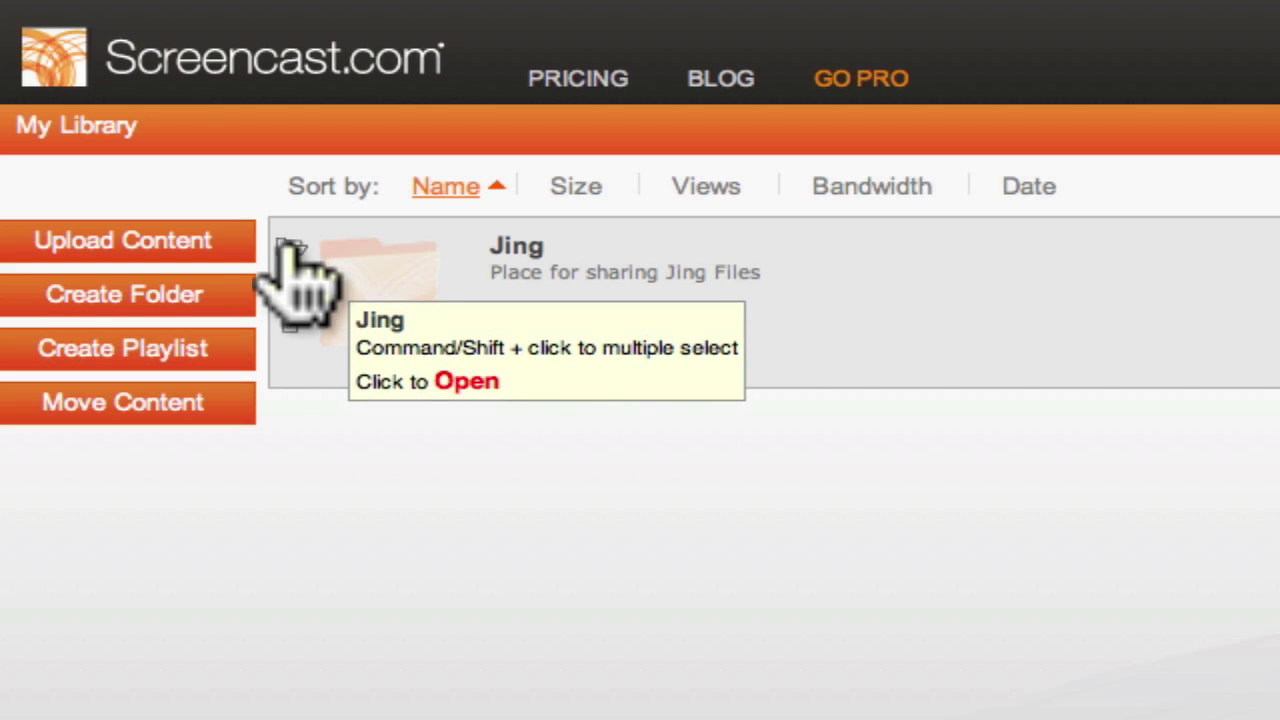
pyautogui.click(290, 250)
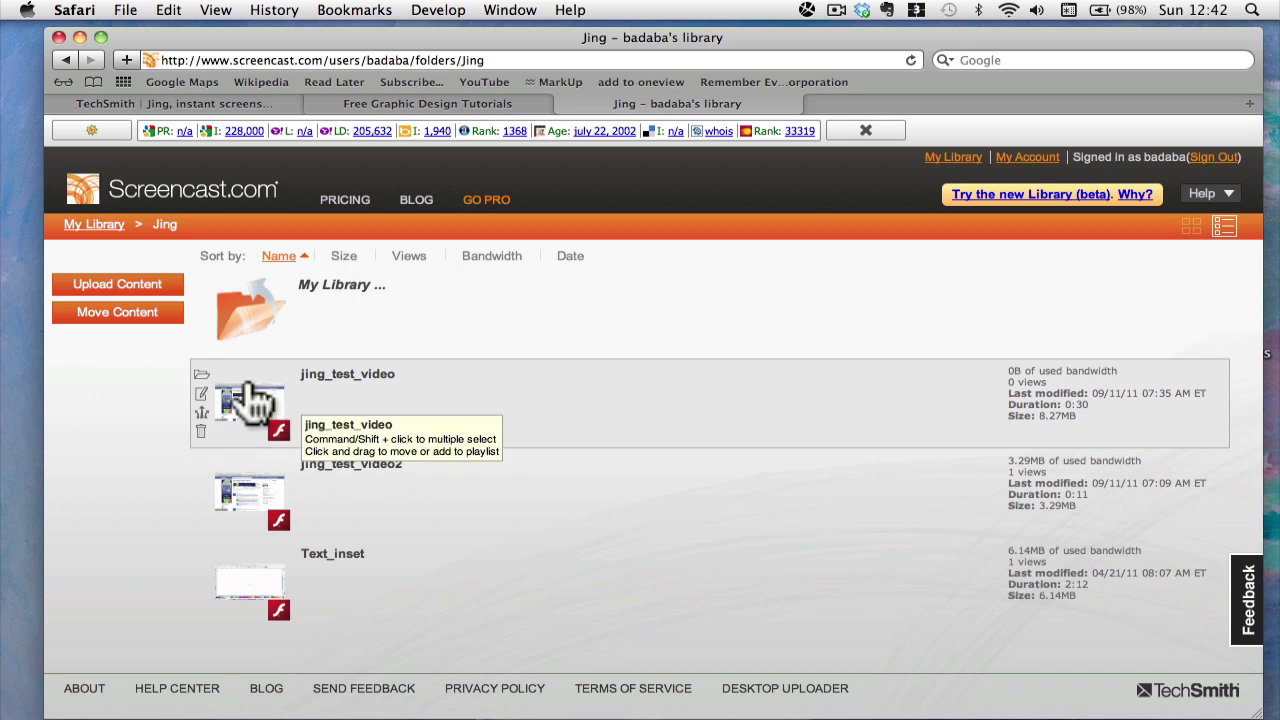
# Open jing_test_video's viewing page, look it over, and return to the Jing folder
pyautogui.click(201, 387)
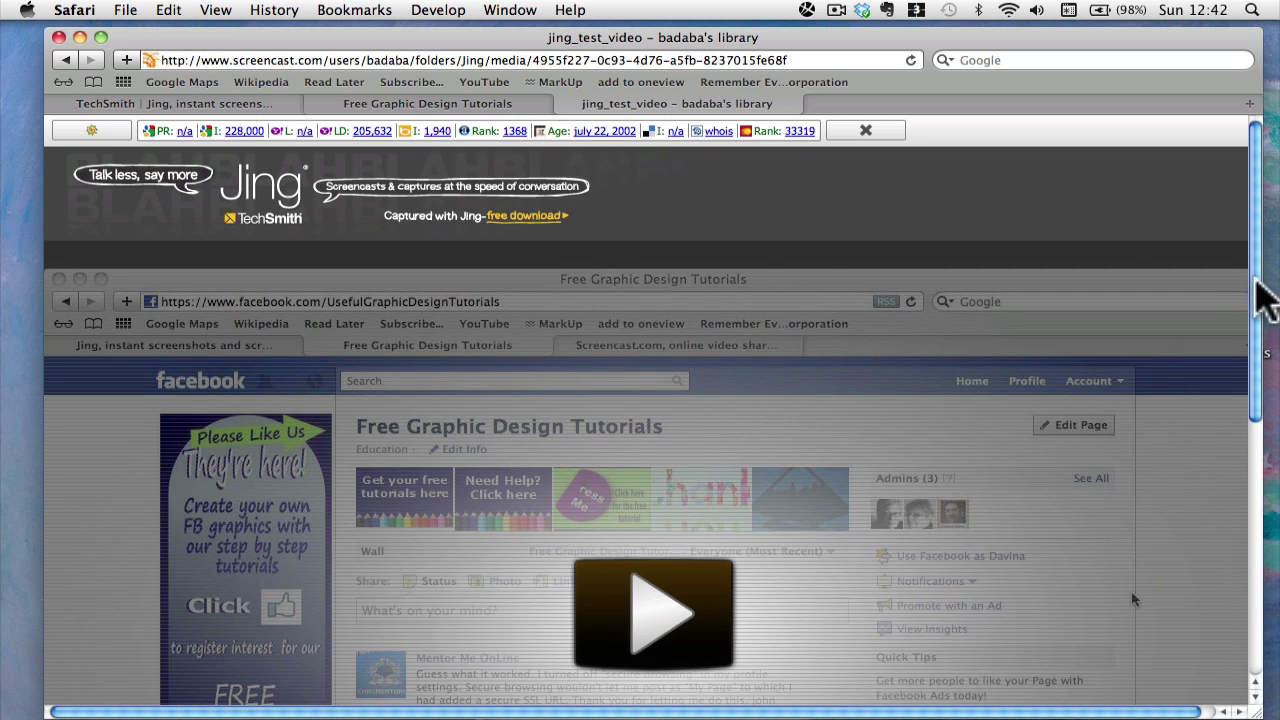
pyautogui.scroll(-5, 1245, 363)
pyautogui.click(686, 386)
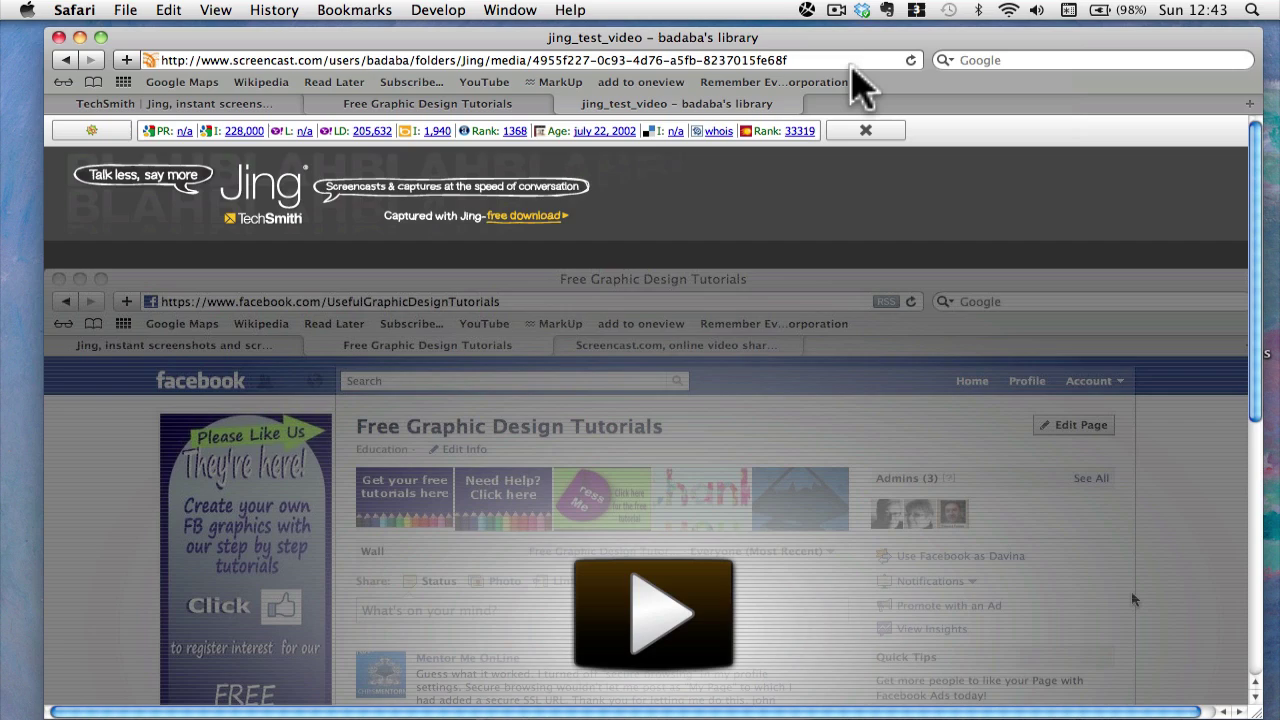
pyautogui.press('super+r')
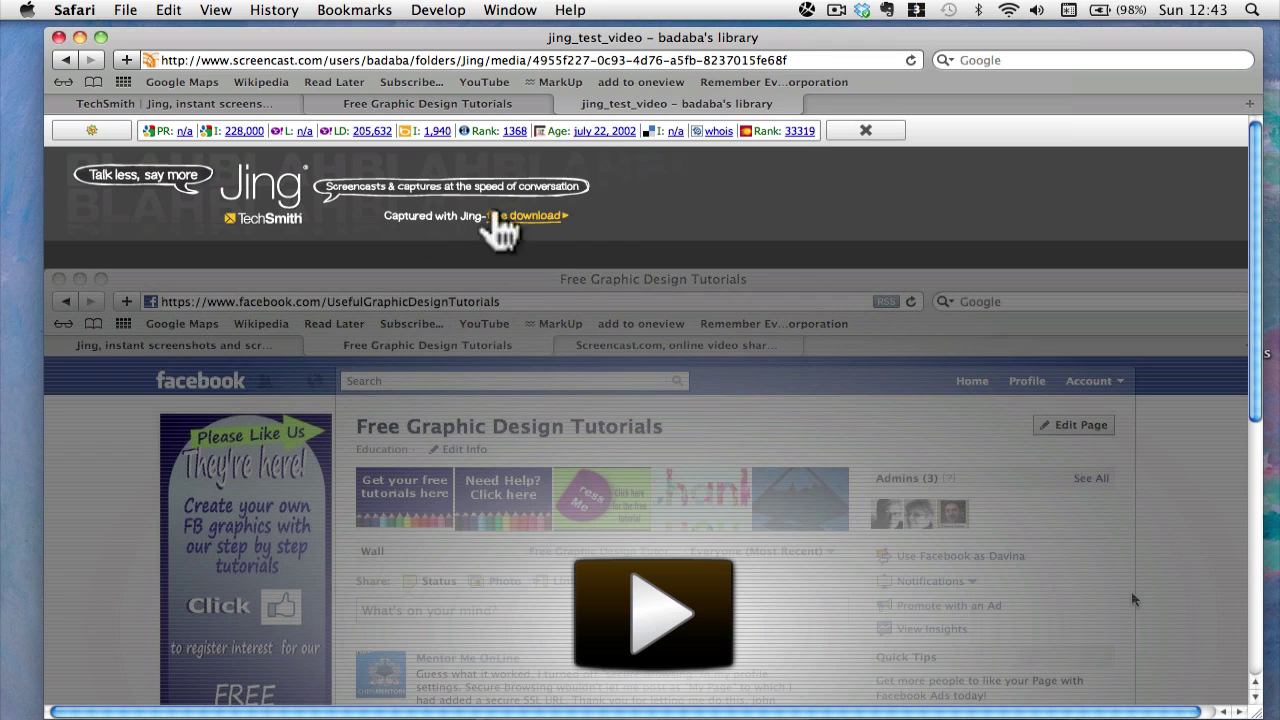
pyautogui.click(66, 62)
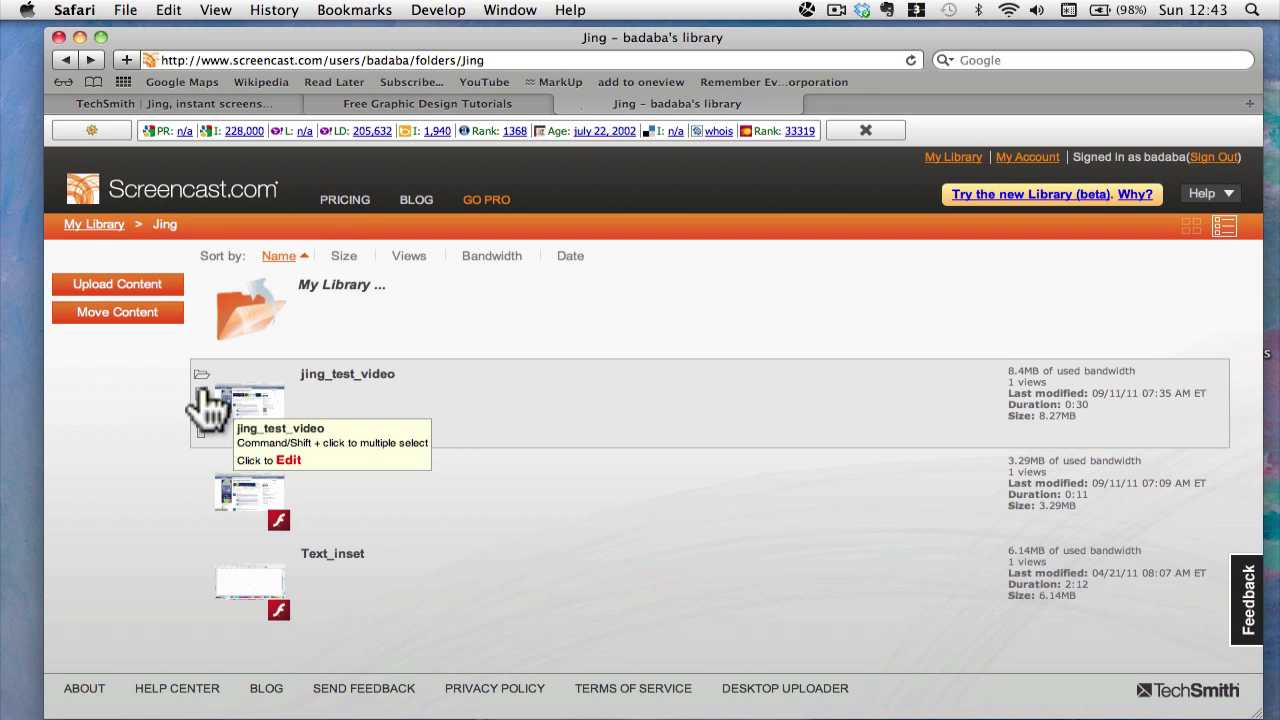
# View jing_test_video's content properties without saving, and examine its share URL and embed code options
pyautogui.click(203, 394)
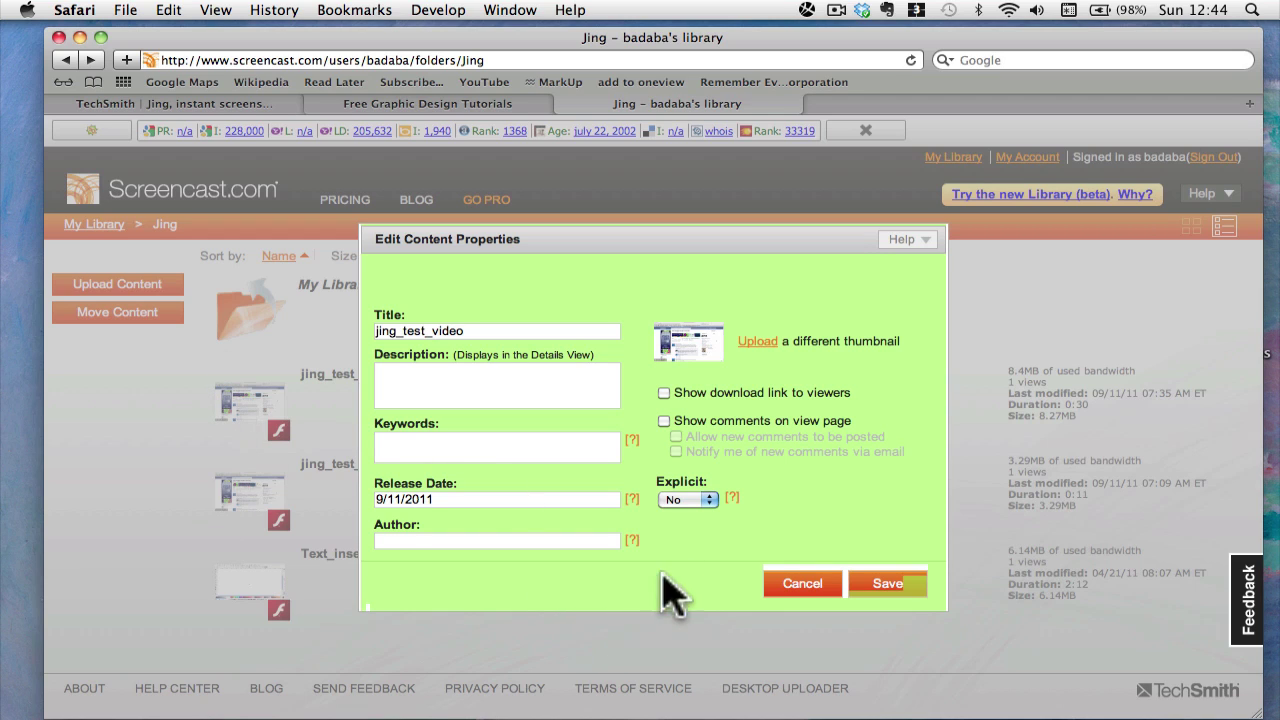
pyautogui.click(802, 585)
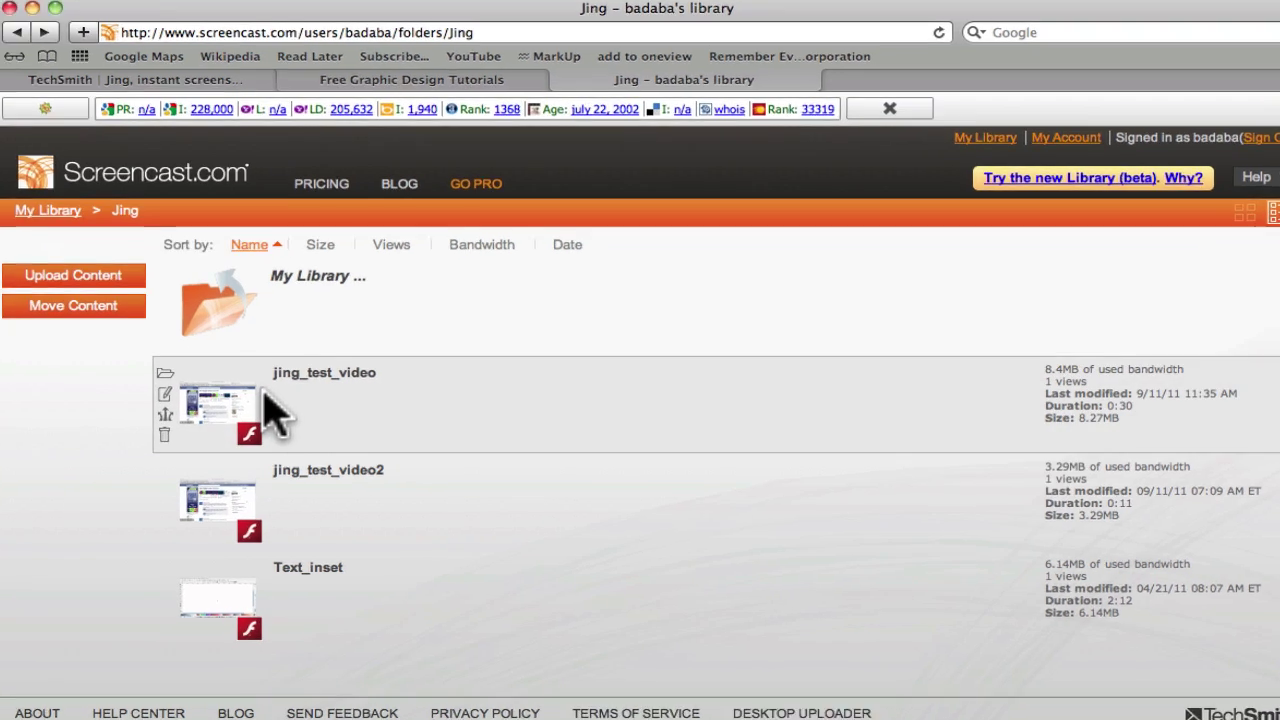
pyautogui.moveTo(277, 414)
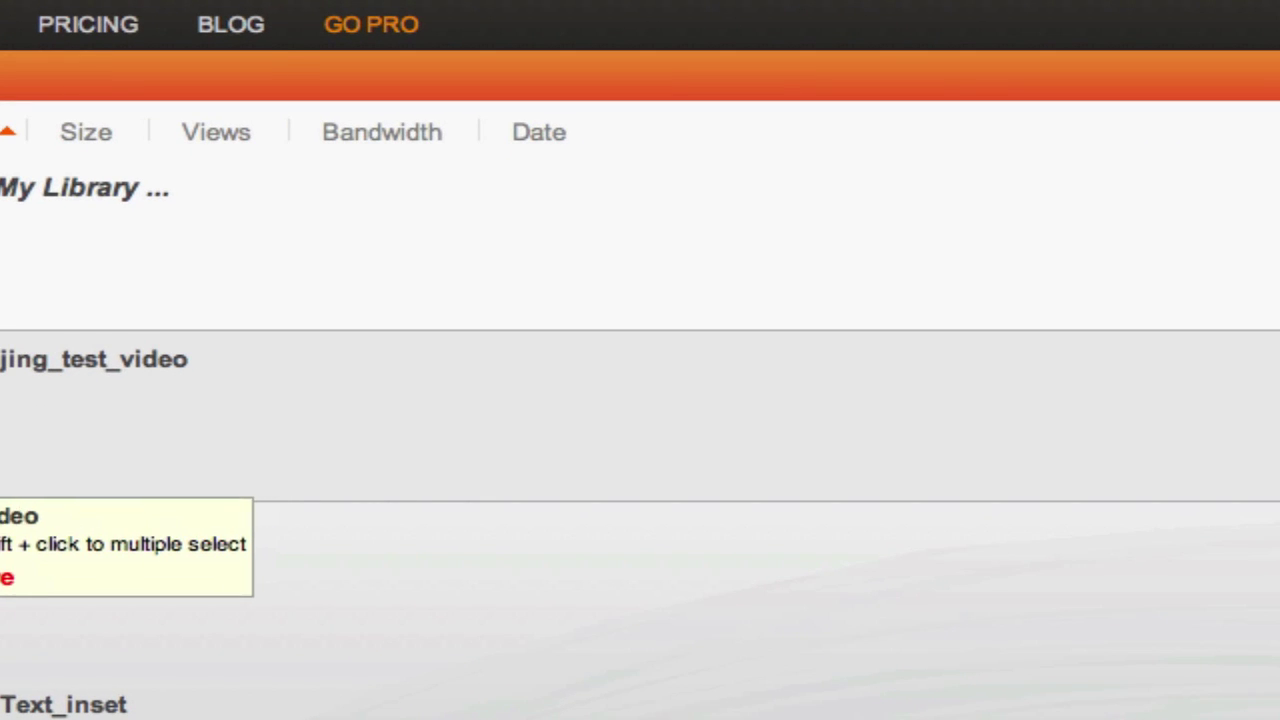
pyautogui.click(16, 579)
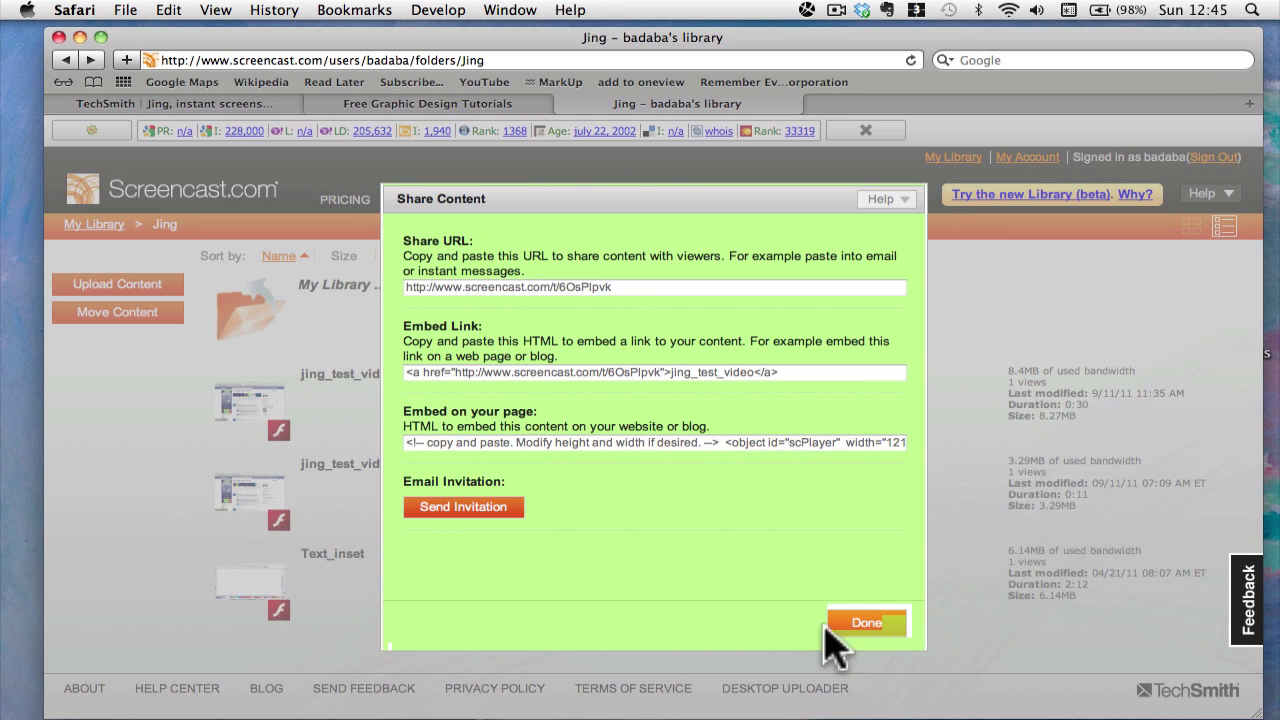
pyautogui.click(857, 628)
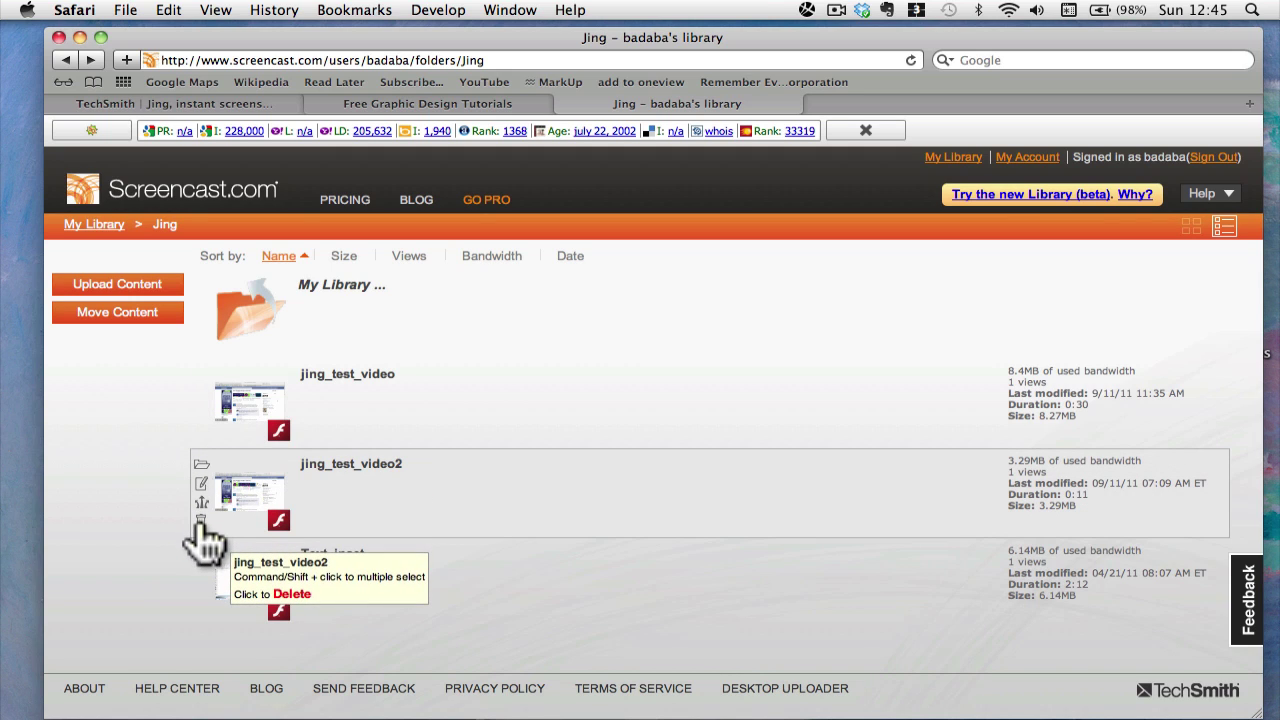
# Delete jing_test_video2 from the Jing folder
pyautogui.click(200, 522)
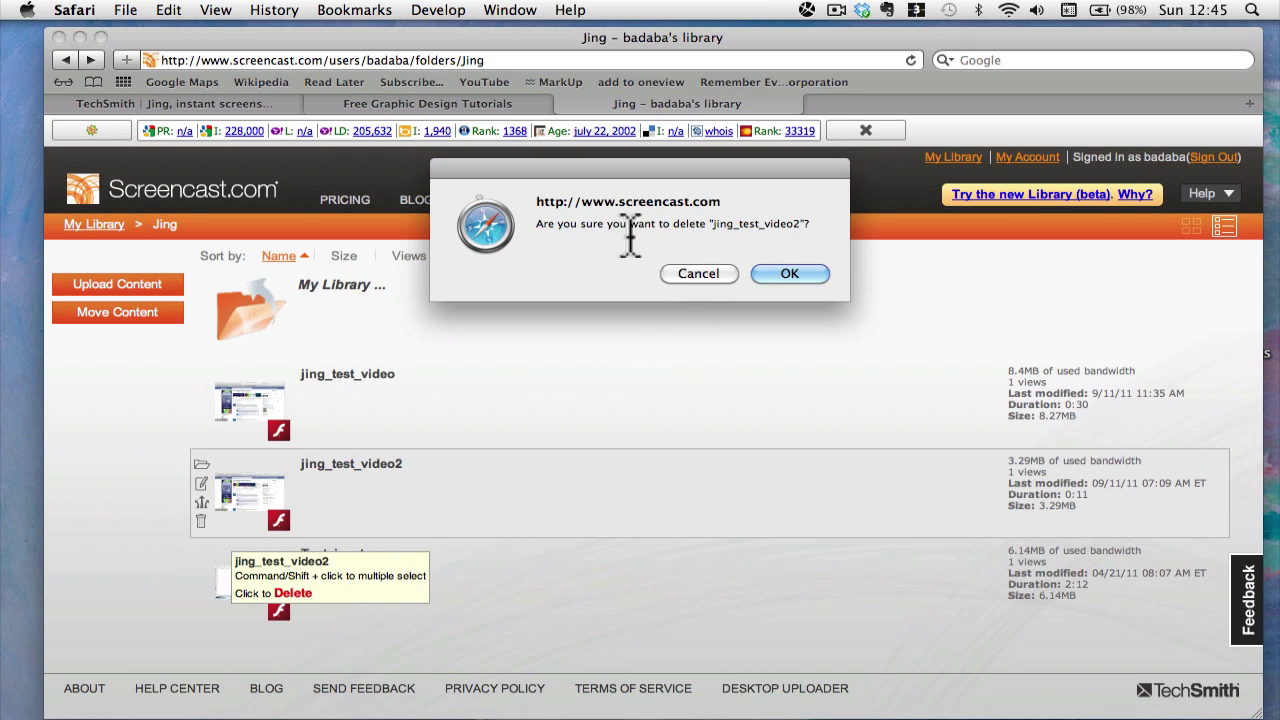
pyautogui.click(789, 273)
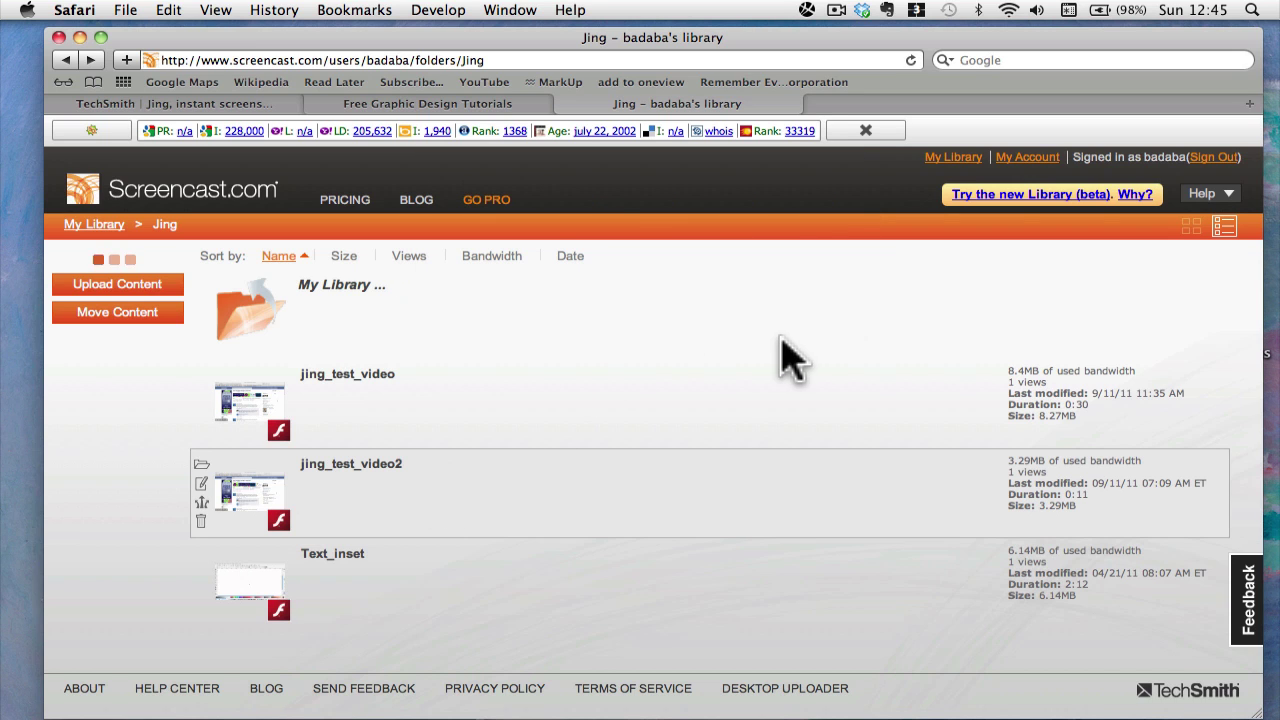
# Sign out of Screencast.com and return to the Free Graphic Design Tutorials fan page
pyautogui.click(1210, 160)
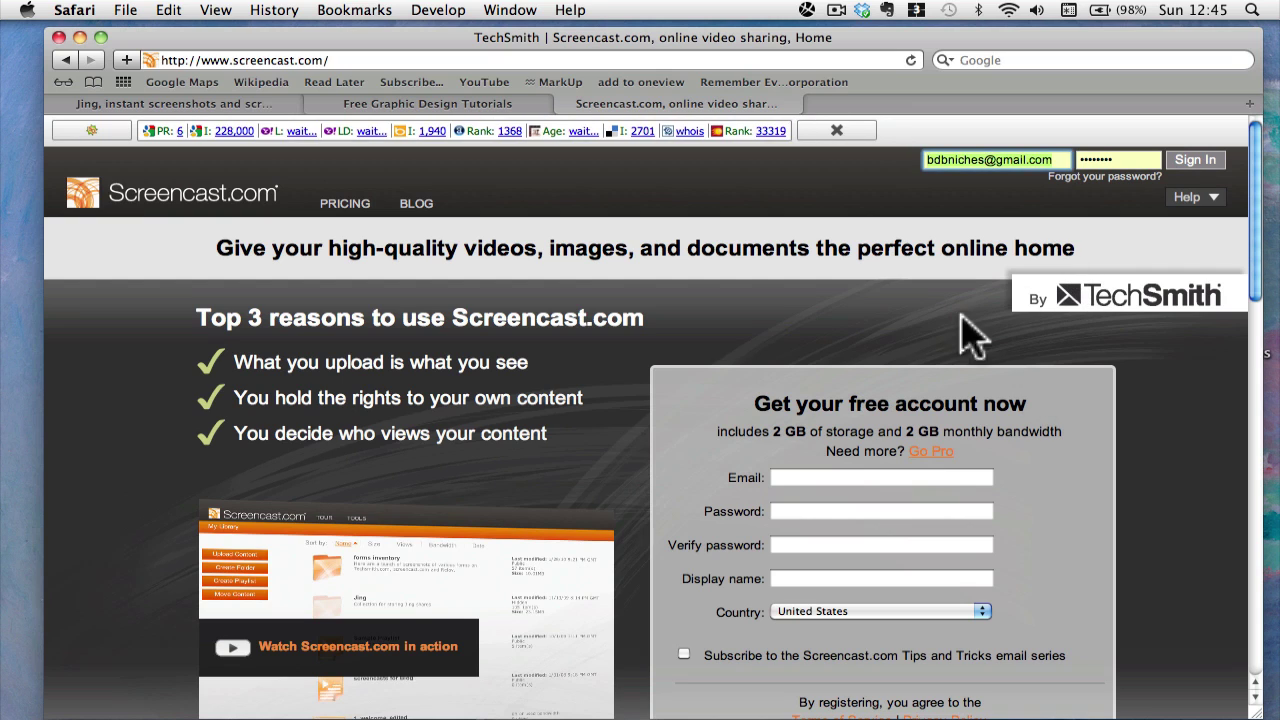
pyautogui.click(442, 105)
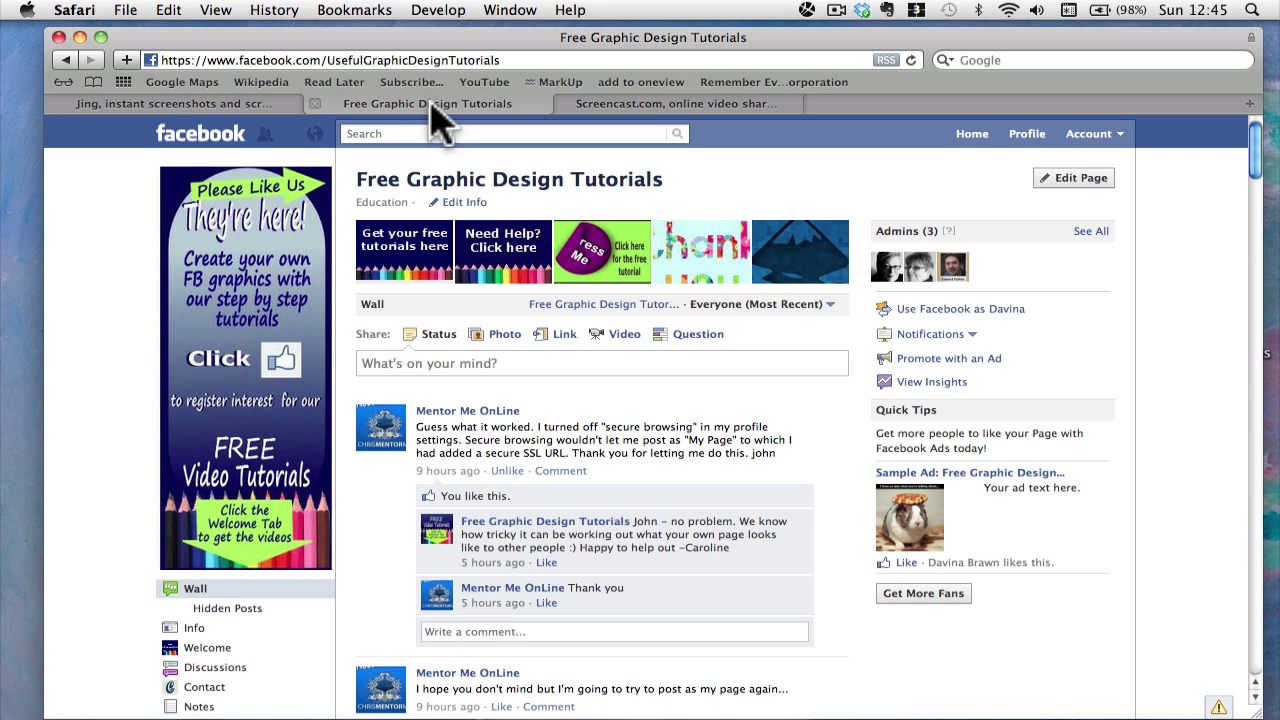